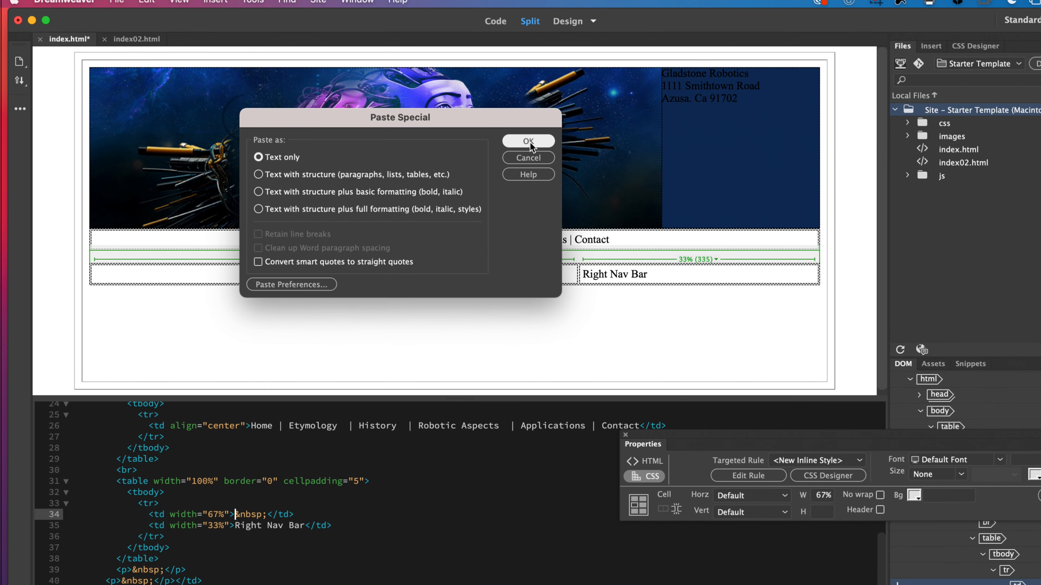
Paste the copied robotics article as text only into the left table cell and widen that column to 81%.
{"action": "left_click", "coordinate": [529, 141]}
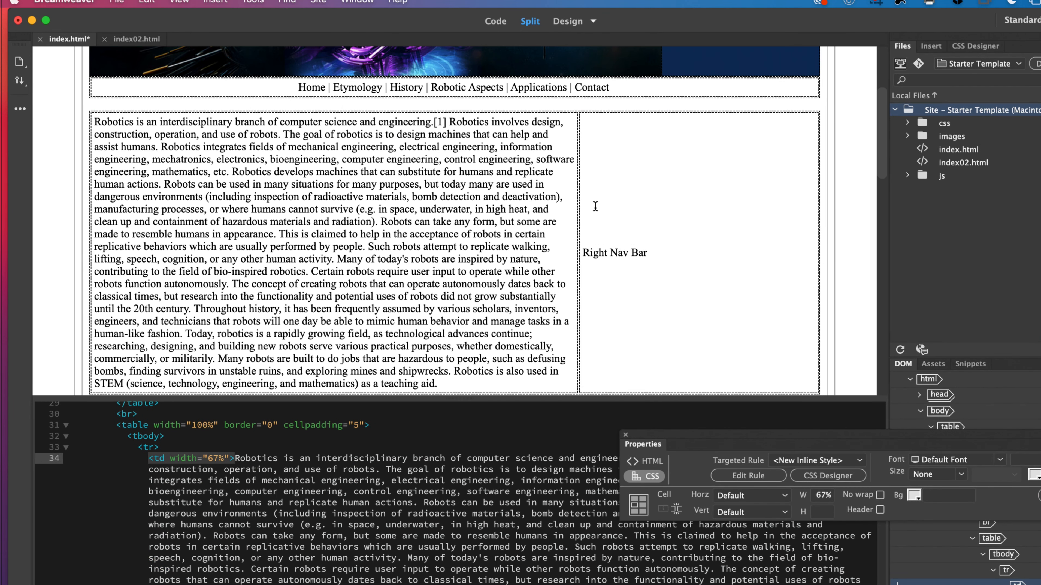
{"action": "left_click_drag", "start_coordinate": [578, 201], "coordinate": [682, 201]}
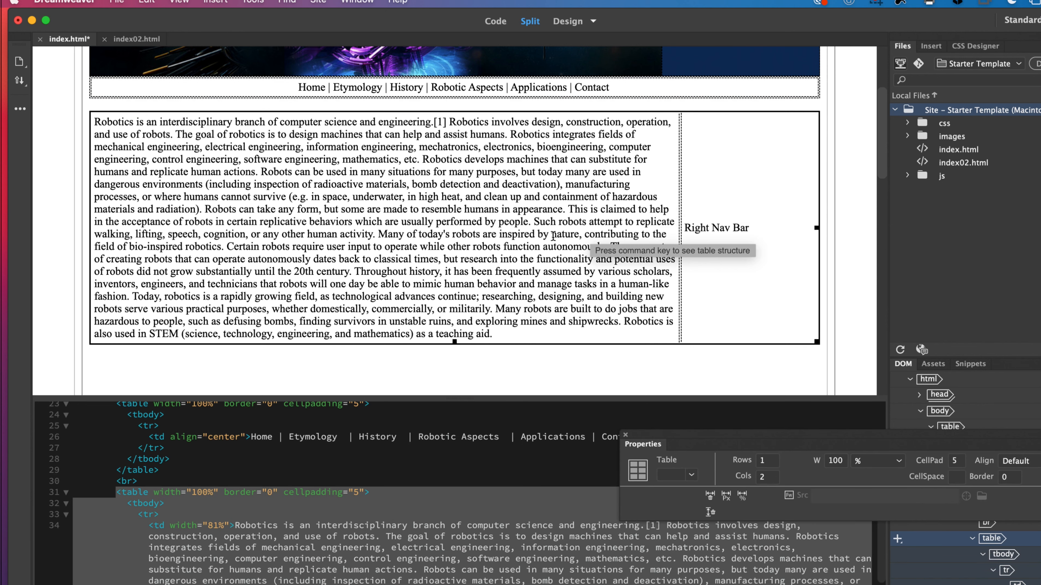
Check in the Wikipedia Robotics article in Chrome where the first paragraph ends, and return to Dreamweaver.
{"action": "key", "text": "super+Tab"}
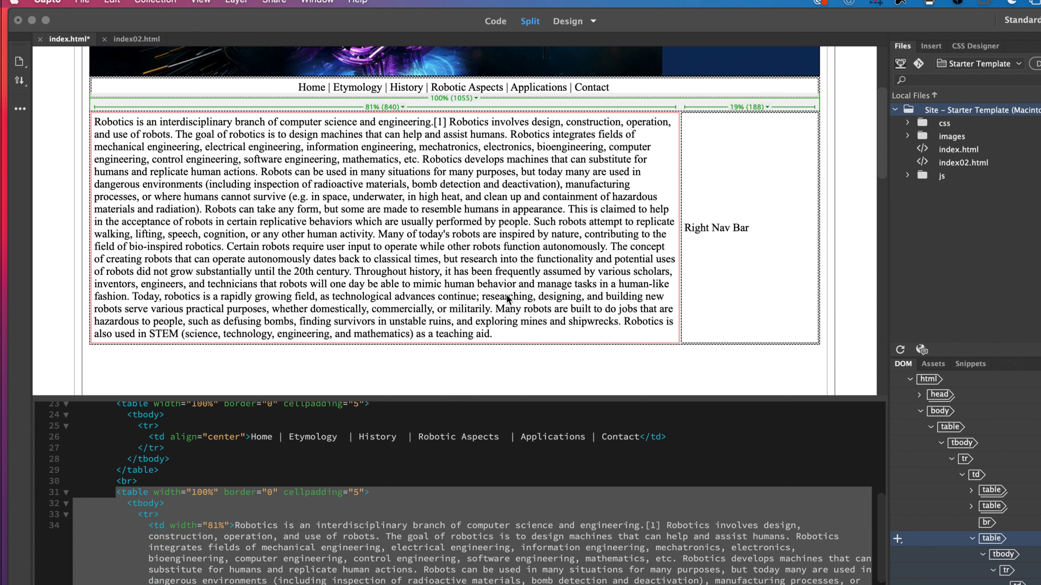
{"action": "left_click", "coordinate": [501, 334]}
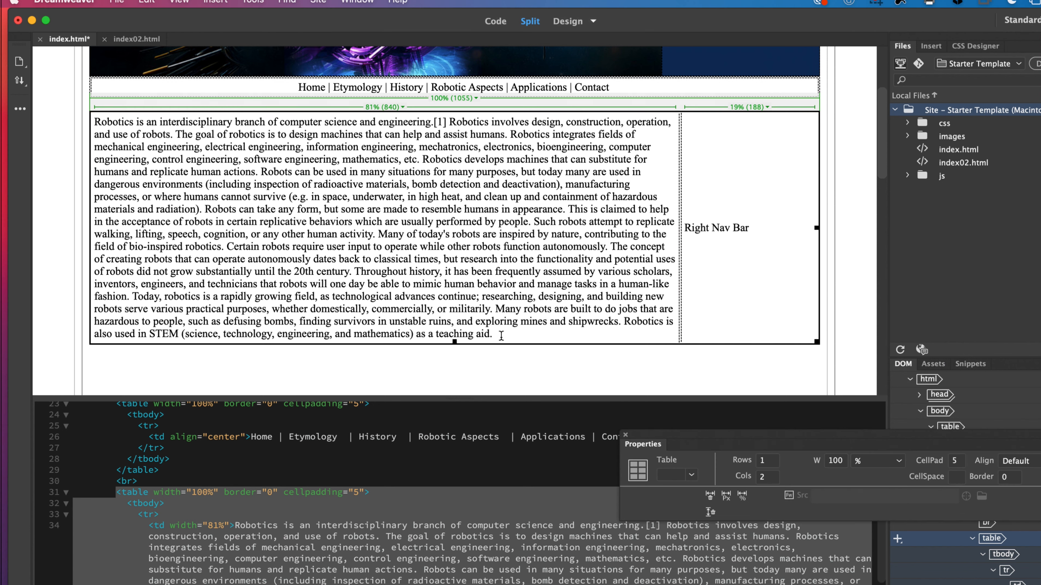
{"action": "key", "text": "super+Tab"}
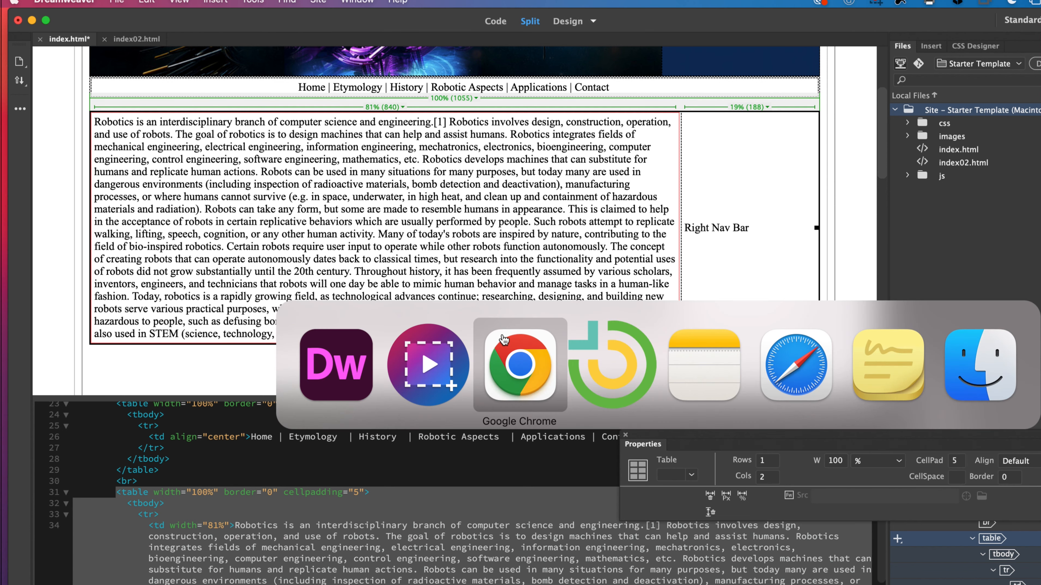
{"action": "key", "text": "super+Tab"}
{"action": "key", "text": "super+Tab"}
{"action": "key", "text": "super+Tab"}
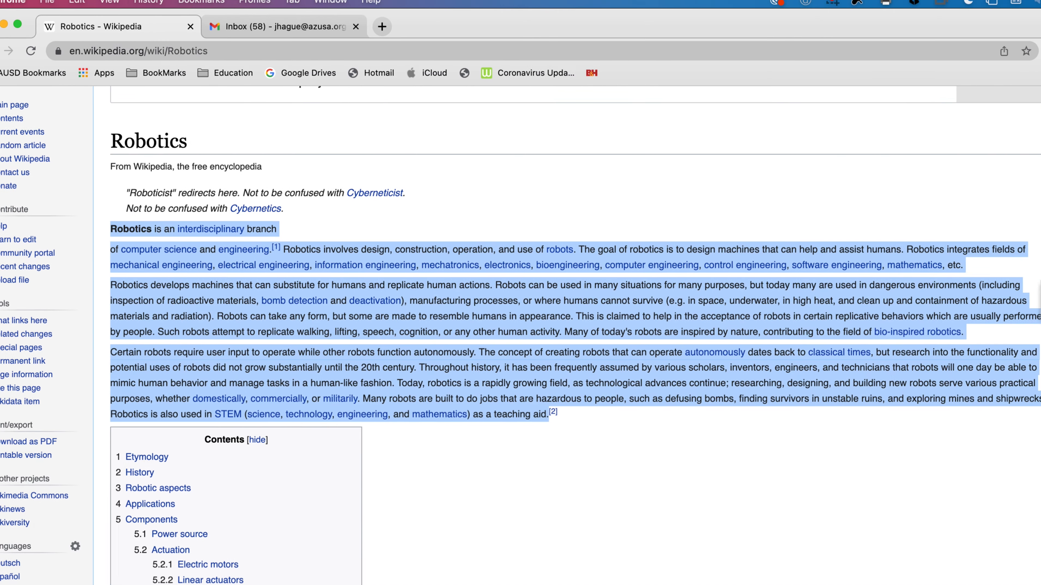
{"action": "left_click_drag", "start_coordinate": [976, 268], "coordinate": [928, 265]}
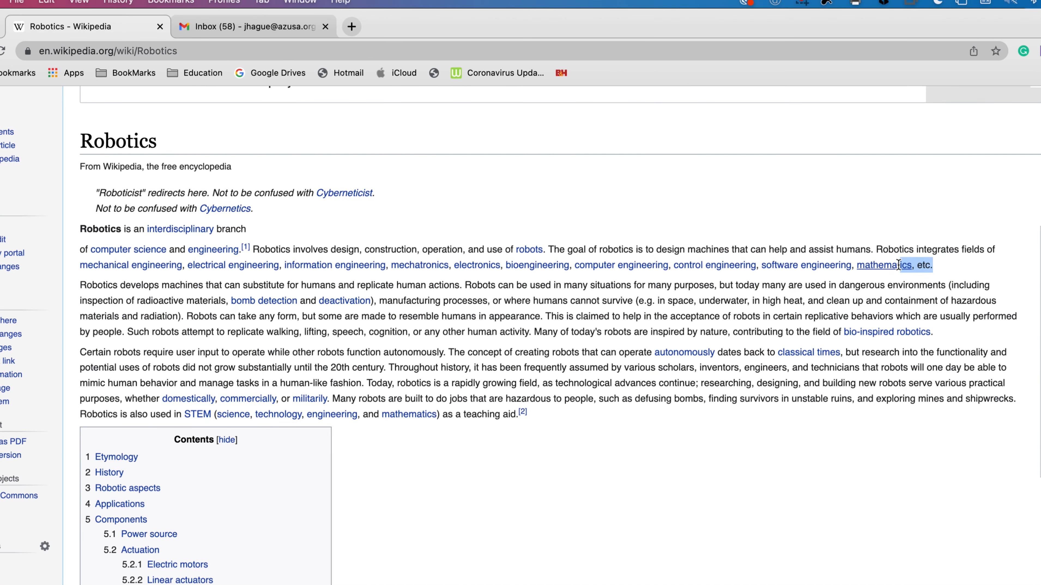
{"action": "key", "text": "super+Tab"}
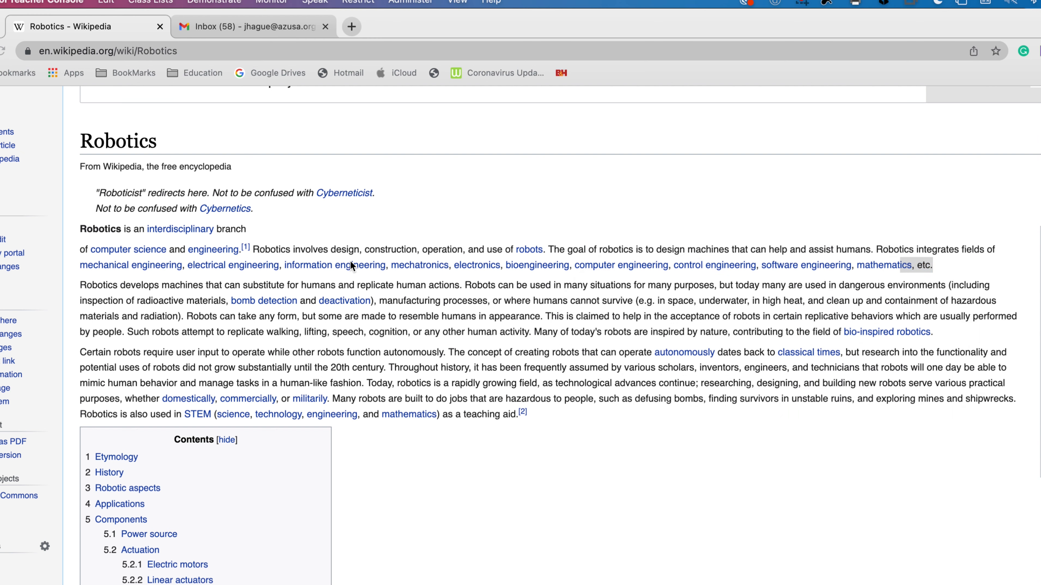
{"action": "key", "text": "super+Tab"}
{"action": "key", "text": "super+Tab"}
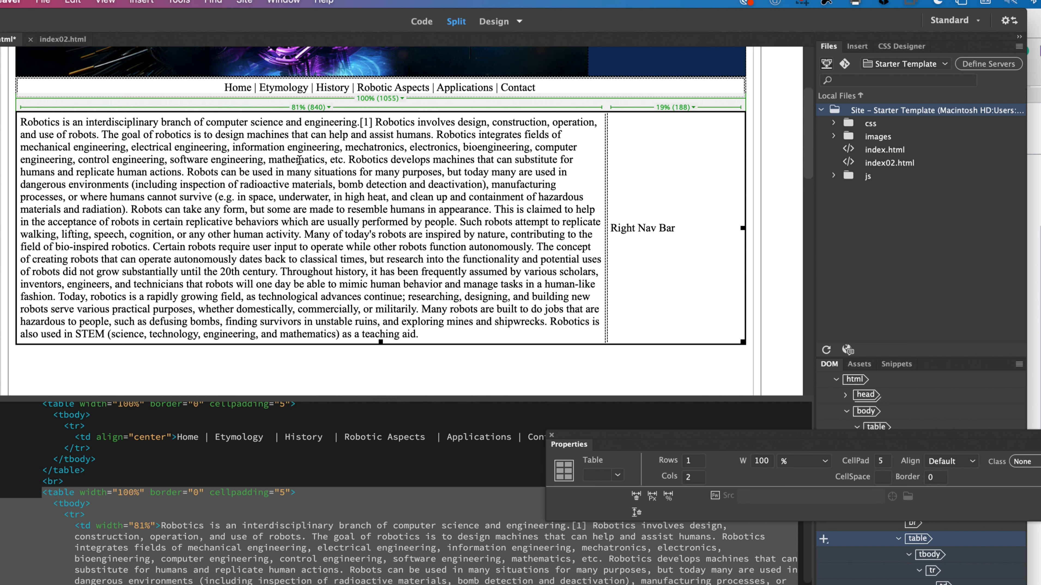
Search the selected table's text for "etc".
{"action": "left_click_drag", "start_coordinate": [298, 161], "coordinate": [299, 164]}
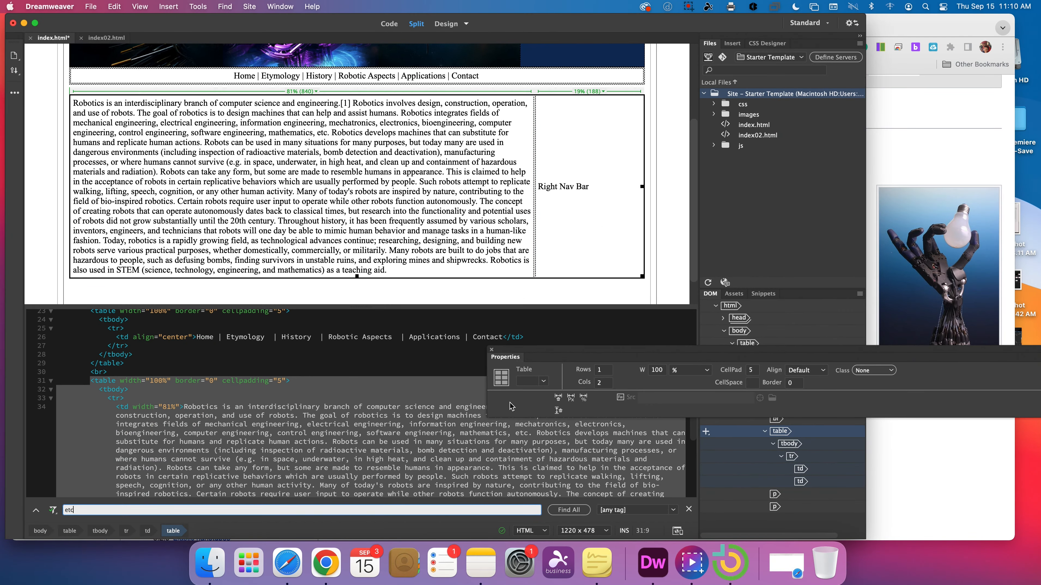
{"action": "left_click", "coordinate": [569, 509]}
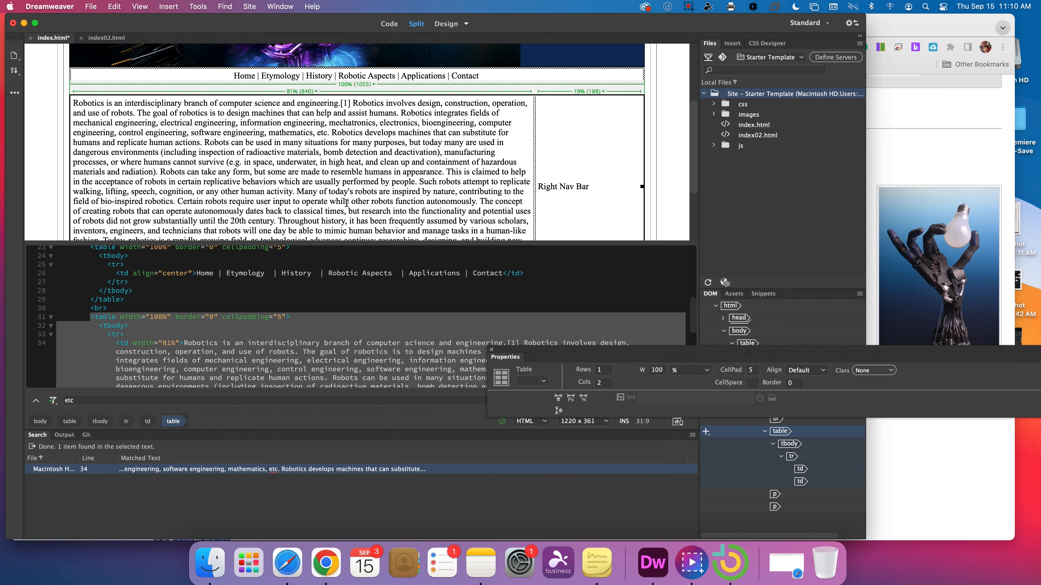
{"action": "left_click", "coordinate": [347, 203]}
Enlarge the design view and start a new paragraph after "mathematics, etc." at "Robotics develops machines".
{"action": "scroll", "coordinate": [341, 234], "scroll_direction": "up", "scroll_amount": 3}
{"action": "left_click_drag", "start_coordinate": [342, 243], "coordinate": [340, 402]}
{"action": "left_click", "coordinate": [280, 164]}
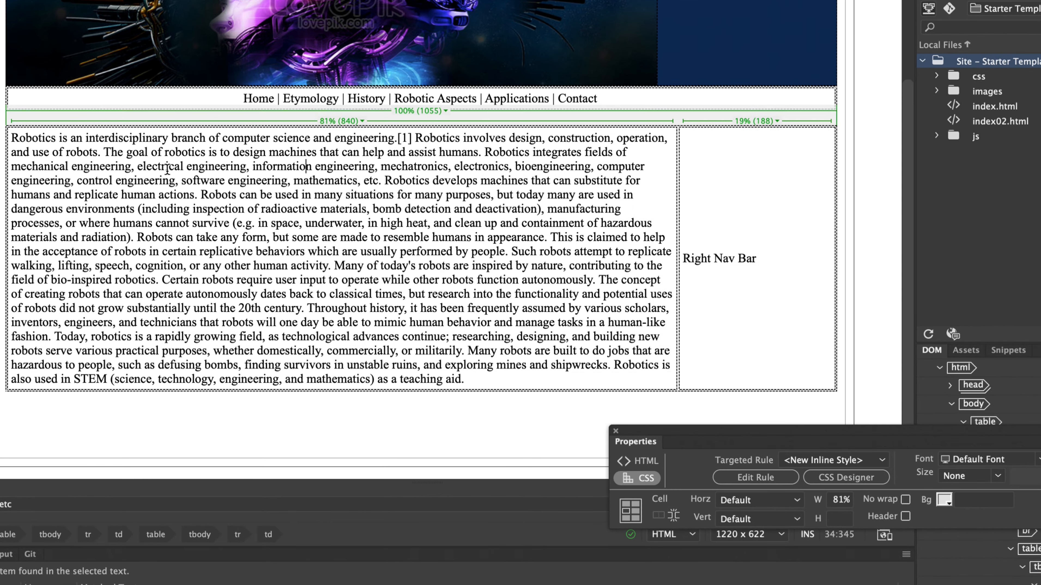
{"action": "left_click", "coordinate": [384, 181]}
{"action": "key", "text": "Return"}
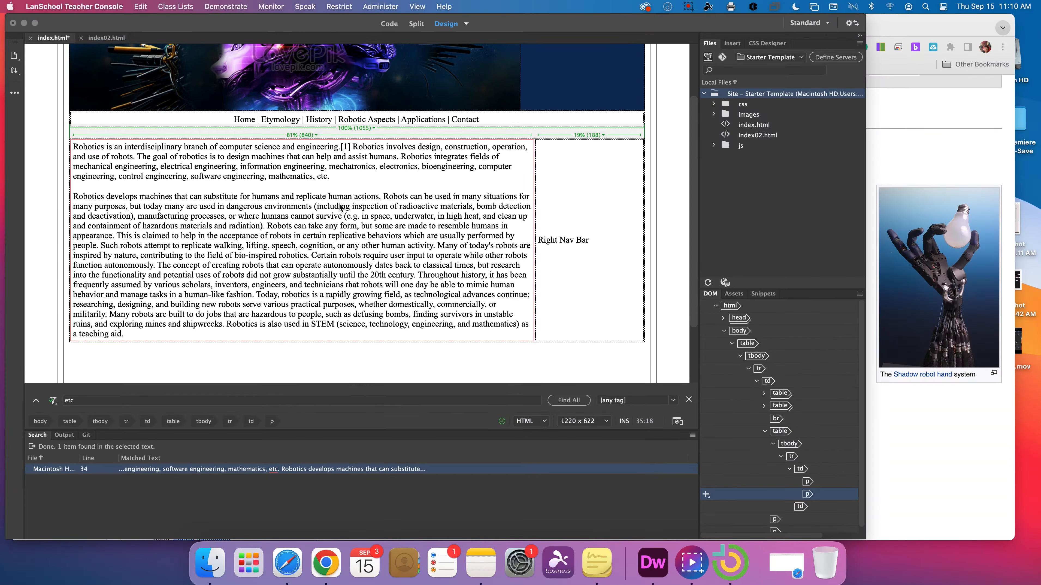
Compare with the Wikipedia article in Chrome and start a new paragraph after "bio-inspired robotics." at "Certain robots require user input".
{"action": "key", "text": "super+Tab"}
{"action": "key", "text": "super+Tab"}
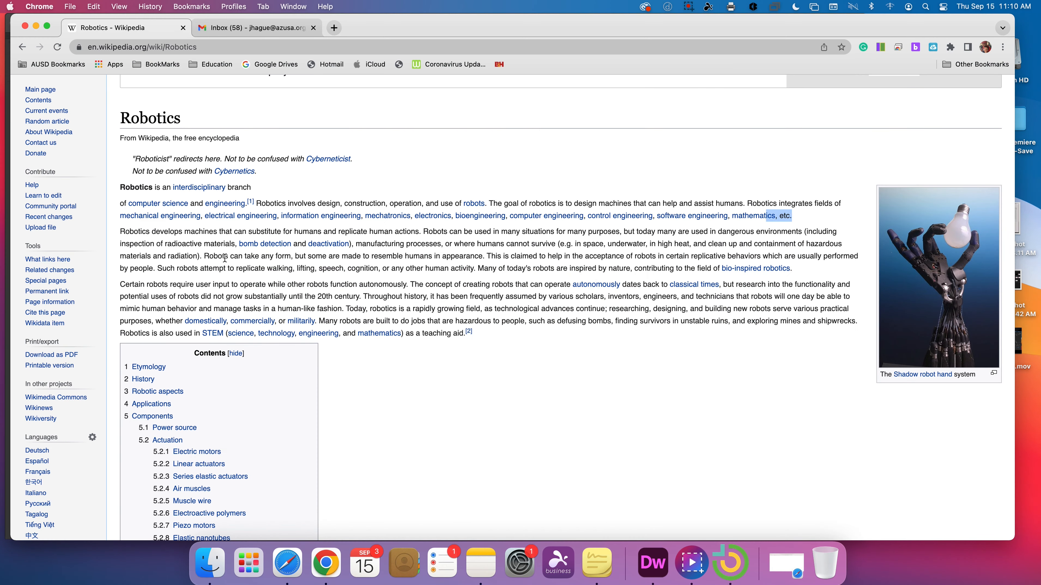
{"action": "left_click_drag", "start_coordinate": [797, 269], "coordinate": [721, 269]}
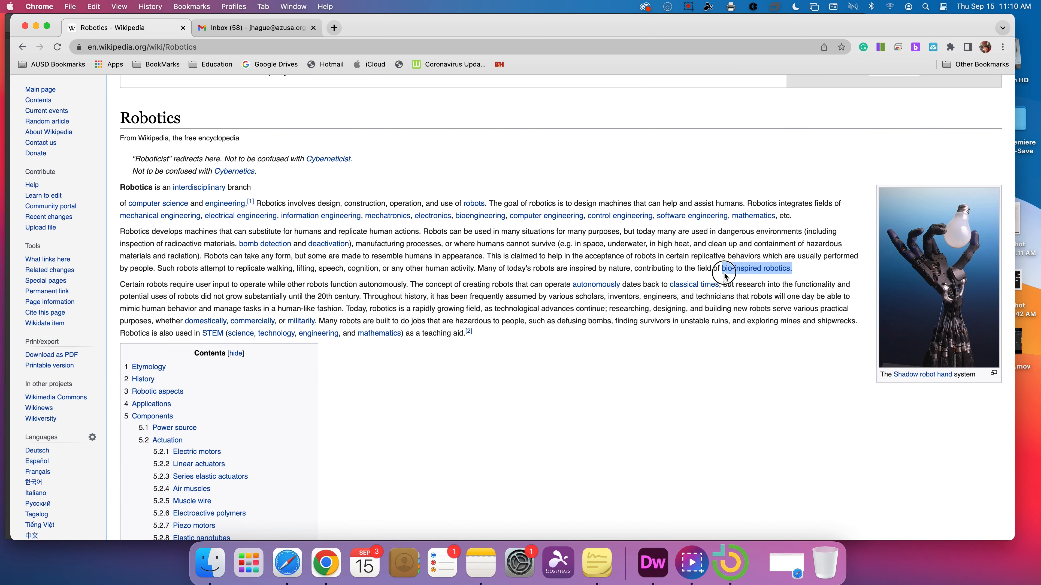
{"action": "key", "text": "super+Tab"}
{"action": "key", "text": "super+Tab"}
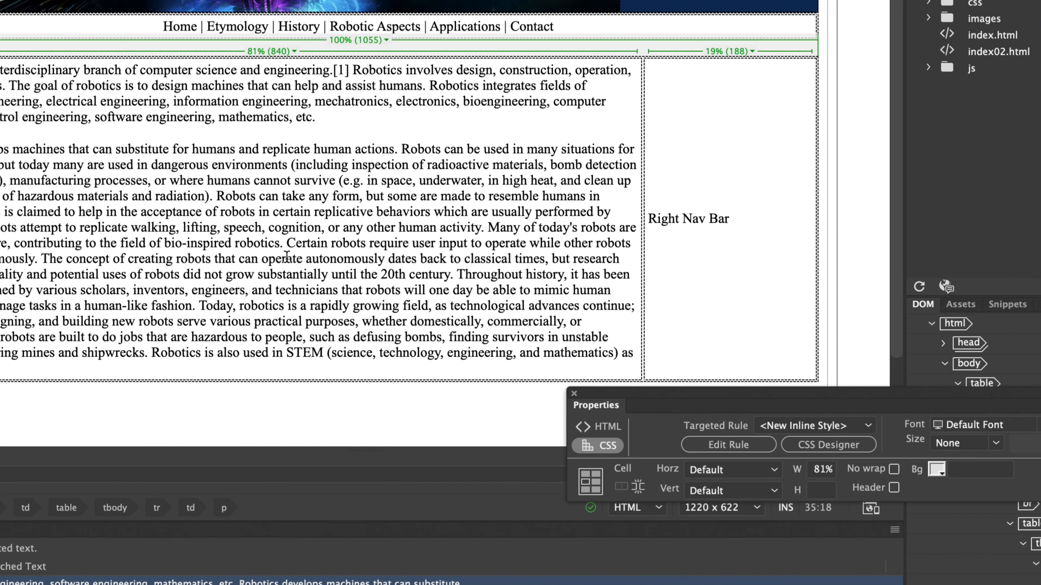
{"action": "left_click", "coordinate": [311, 255]}
{"action": "key", "text": "Return"}
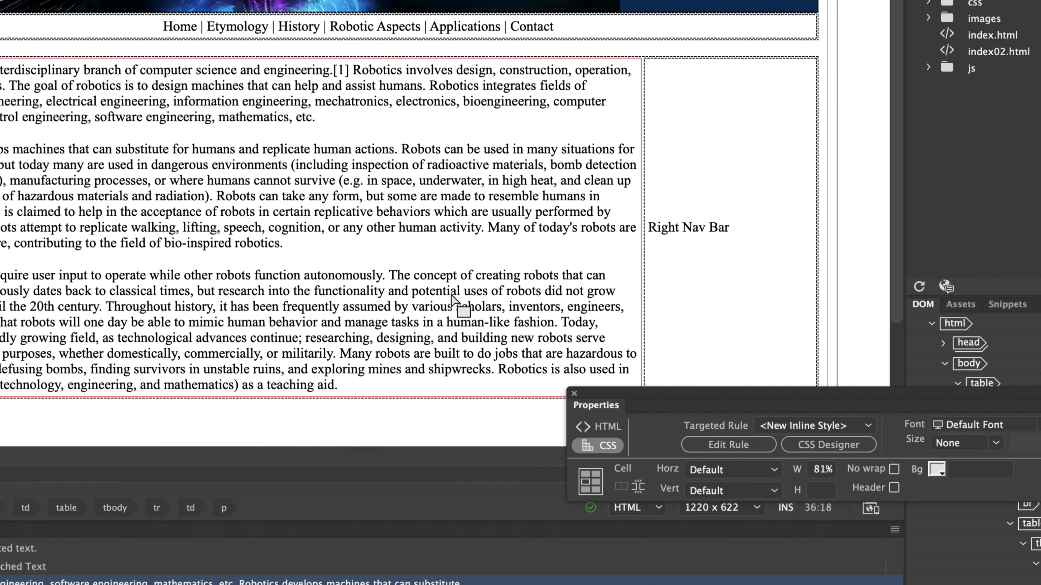
{"action": "key", "text": "super+F3"}
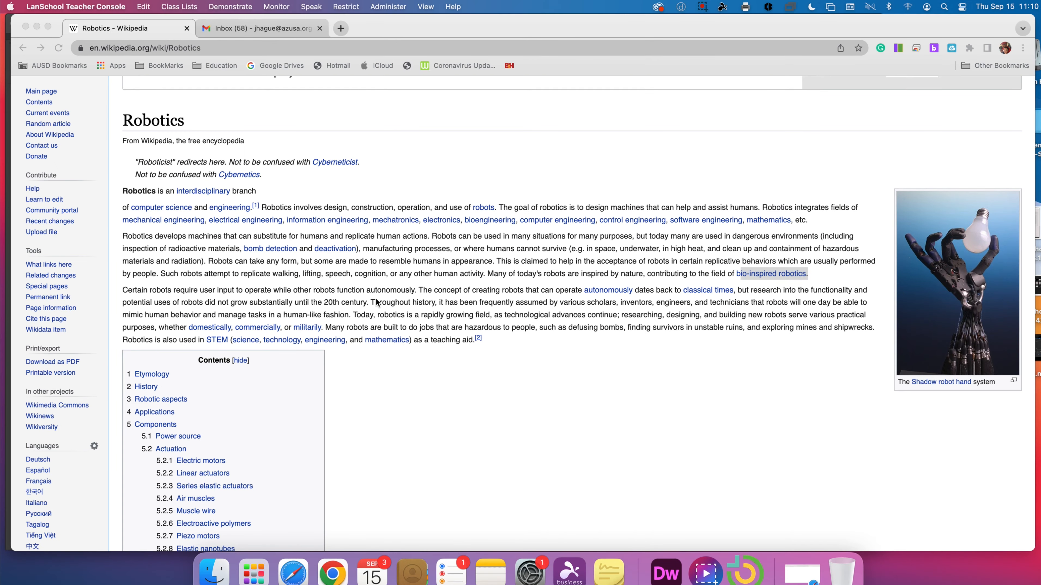
{"action": "key", "text": "super+Tab"}
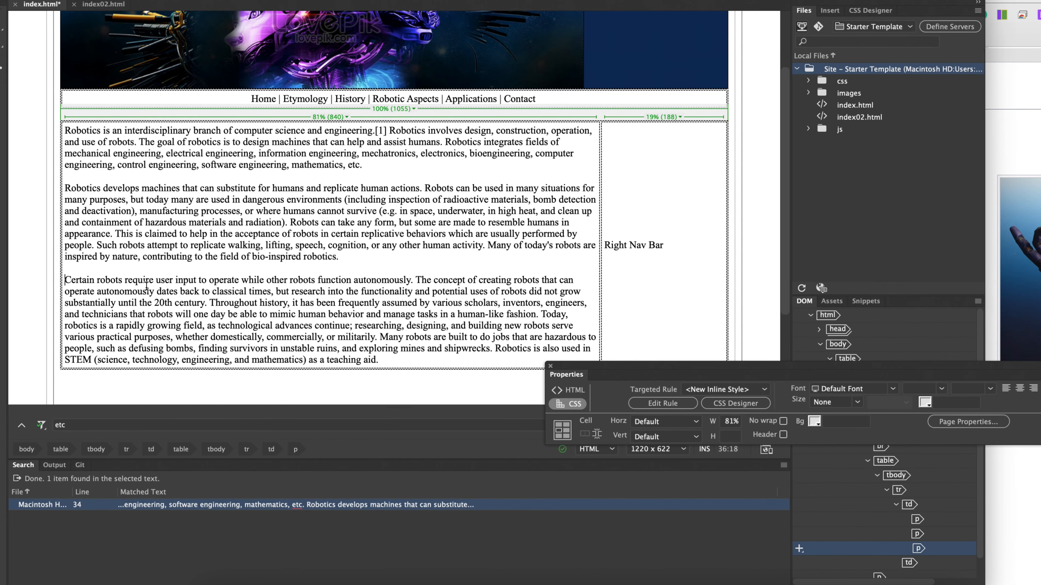
Delete the [1] citation marker after "computer science and engineering." in the first paragraph.
{"action": "left_click_drag", "start_coordinate": [666, 245], "coordinate": [605, 245]}
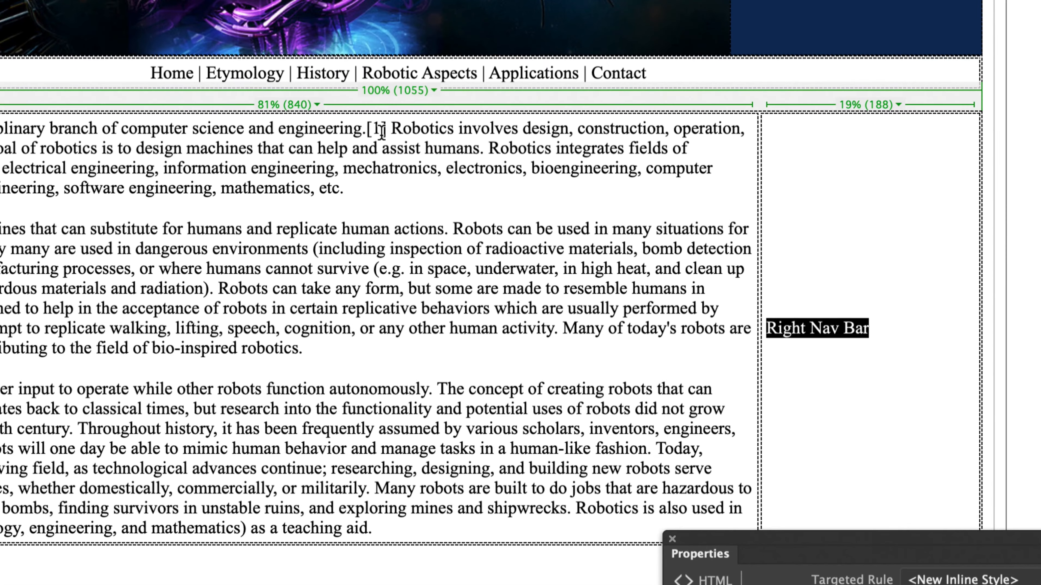
{"action": "left_click_drag", "start_coordinate": [384, 130], "coordinate": [366, 130]}
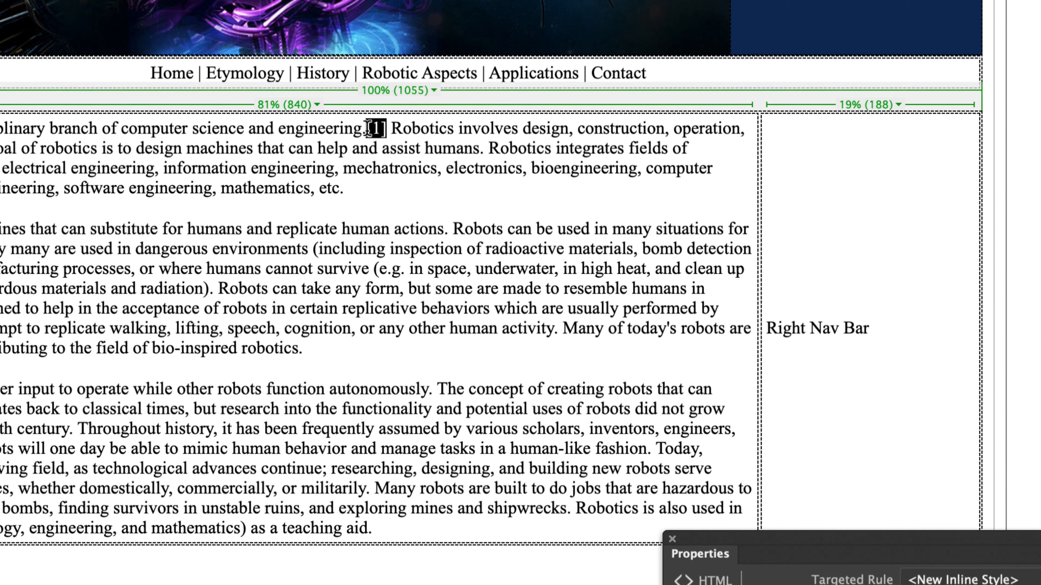
{"action": "key", "text": "BackSpace"}
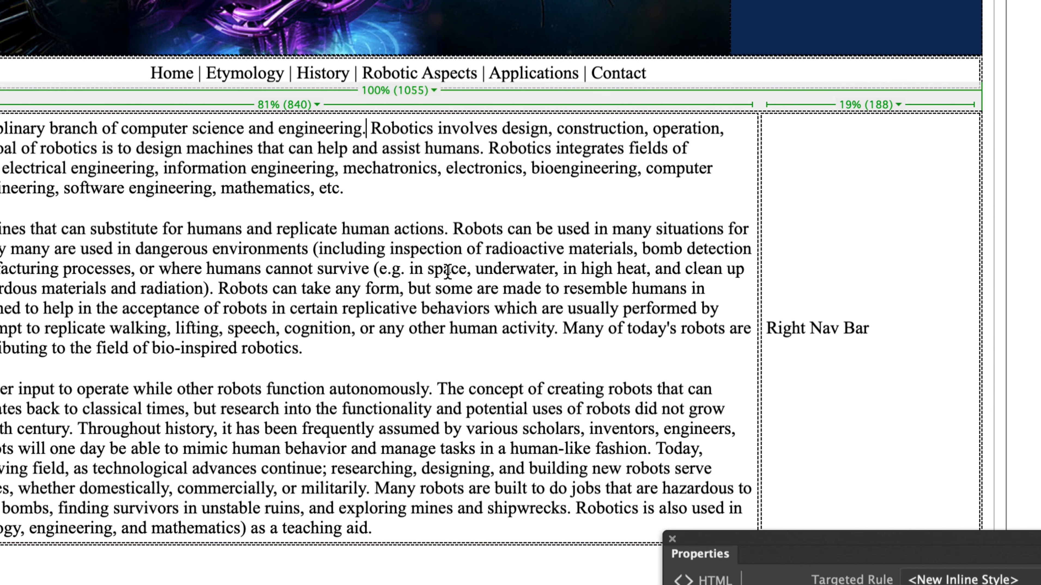
{"action": "scroll", "coordinate": [582, 326], "scroll_direction": "down", "scroll_amount": 2}
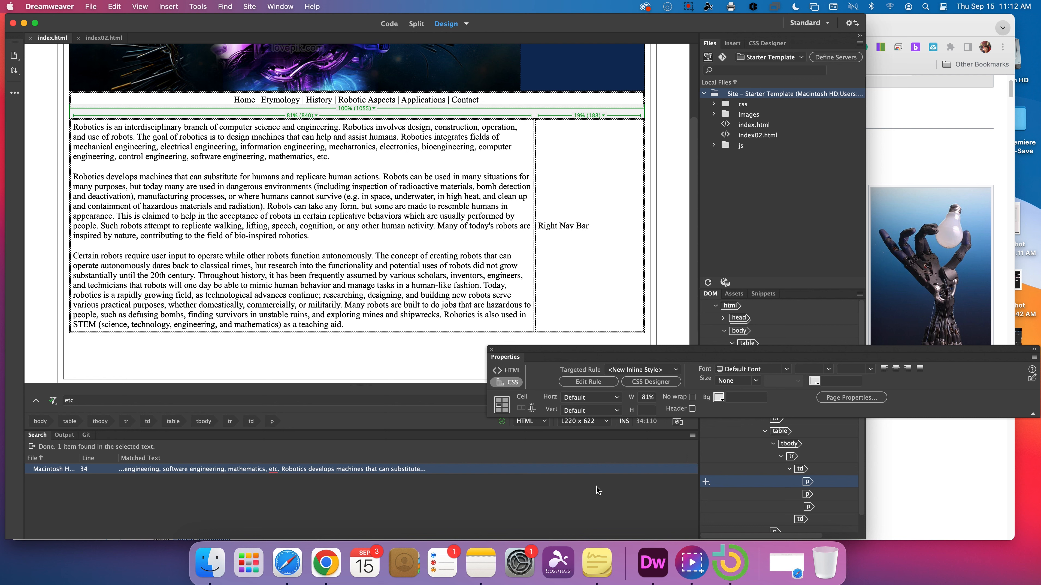
Move the Properties panel off the text and set all three robotics paragraphs to the Gotham, Helvetica Neue, Helvetica, Arial, sans-serif font stack.
{"action": "left_click_drag", "start_coordinate": [370, 353], "coordinate": [45, 105]}
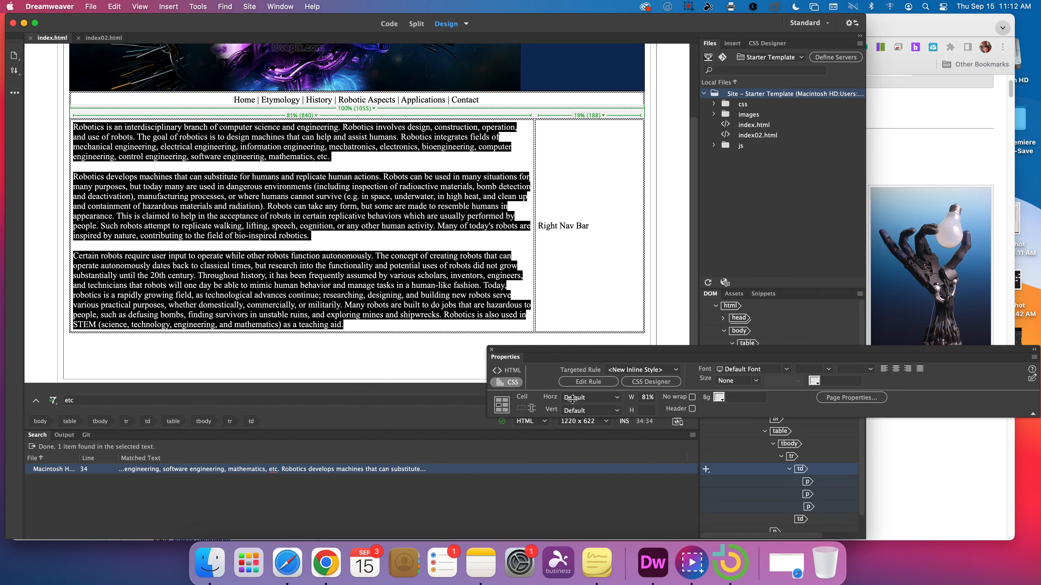
{"action": "left_click_drag", "start_coordinate": [531, 345], "coordinate": [245, 113]}
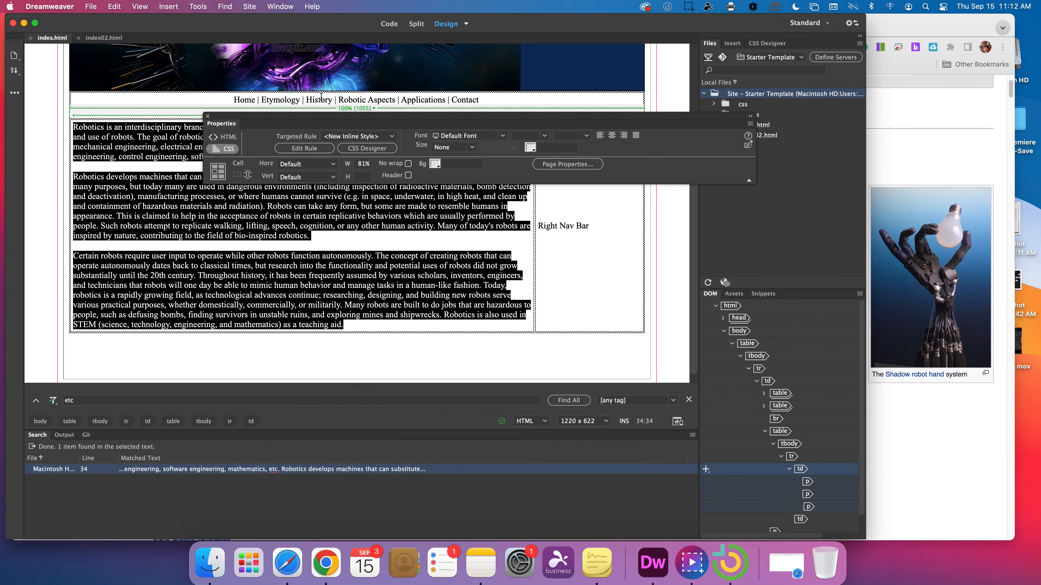
{"action": "left_click_drag", "start_coordinate": [319, 121], "coordinate": [288, 35]}
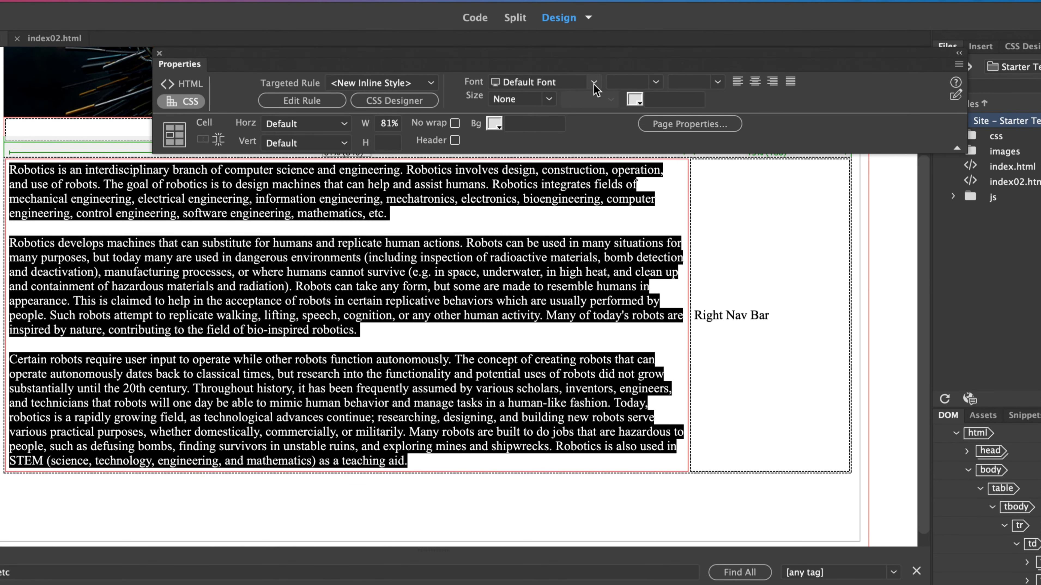
{"action": "left_click", "coordinate": [594, 82]}
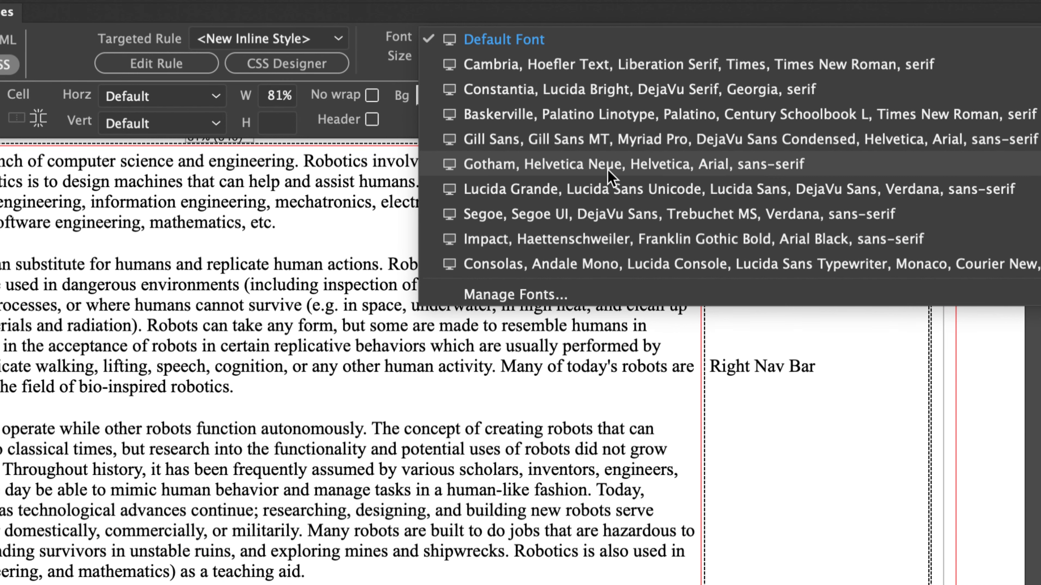
{"action": "key", "text": "Escape"}
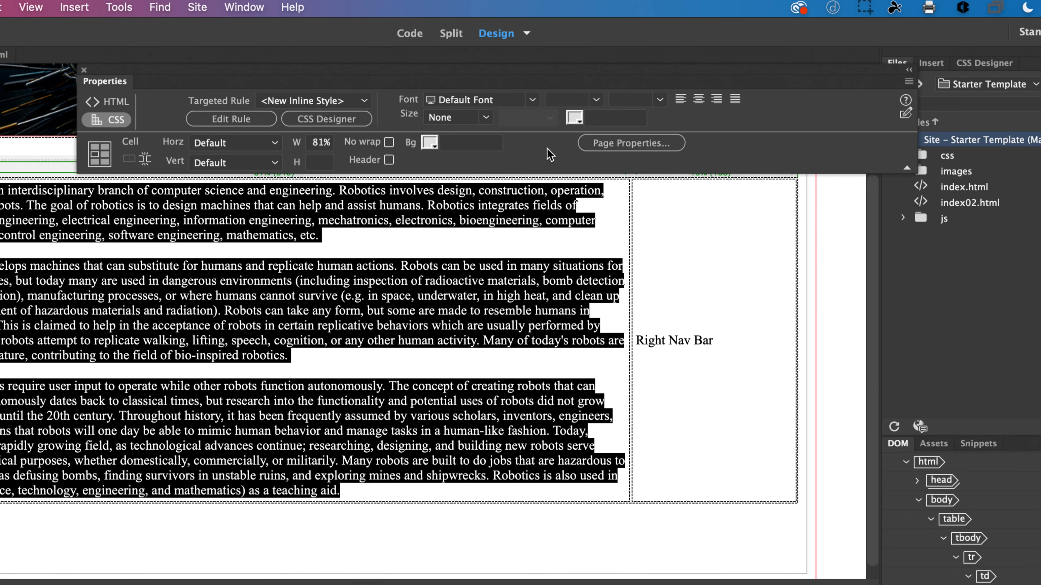
{"action": "left_click", "coordinate": [533, 71]}
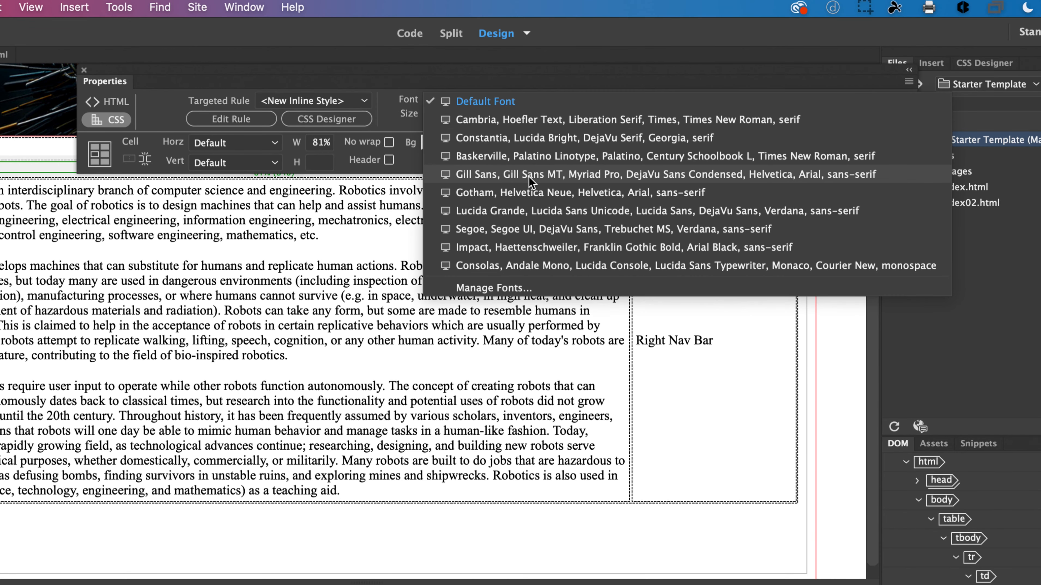
{"action": "left_click", "coordinate": [540, 191]}
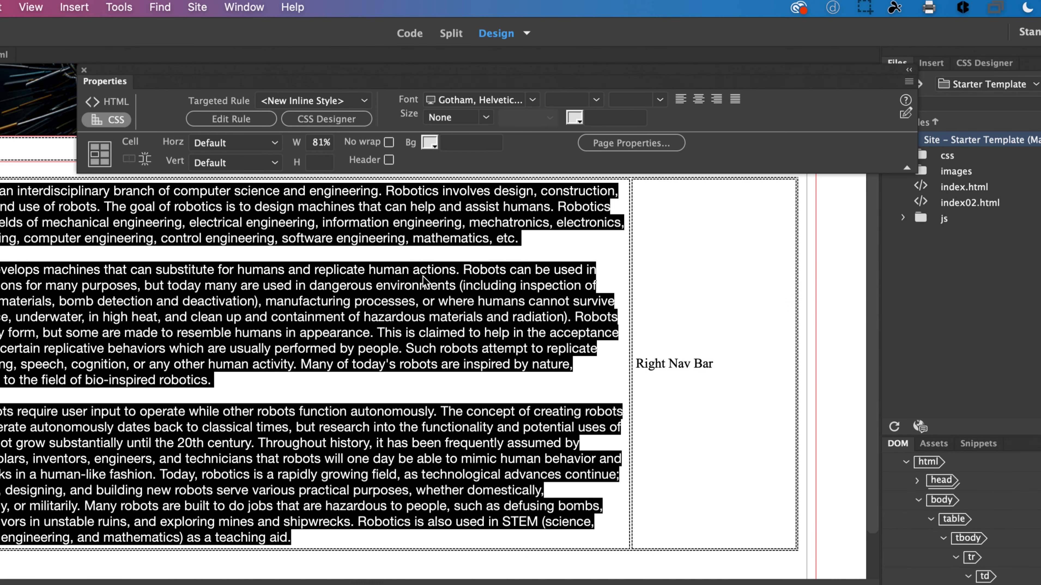
{"action": "left_click", "coordinate": [420, 285]}
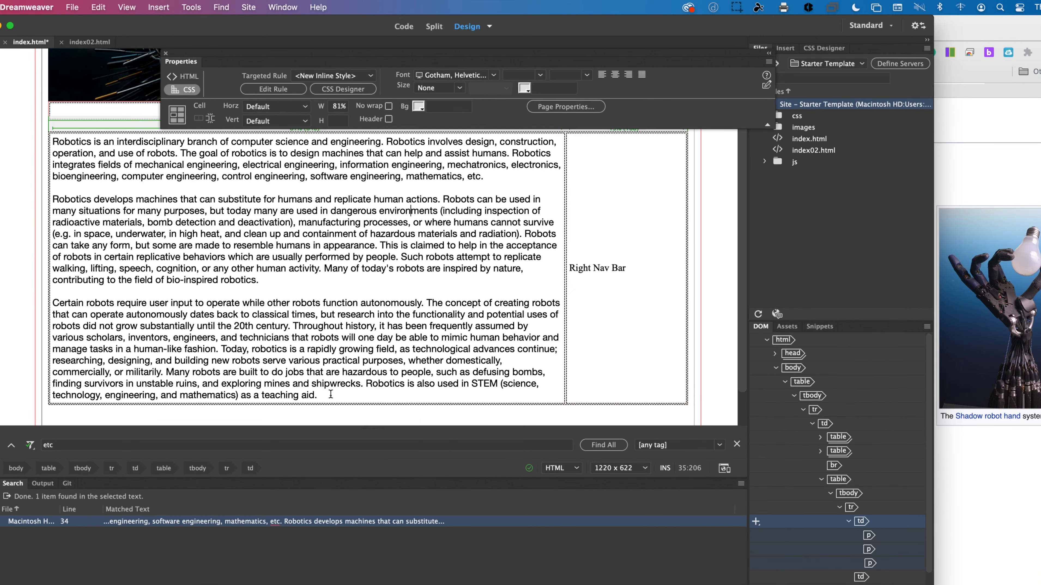
Reselect the three robotics paragraphs and open the Manage Fonts dialog.
{"action": "left_click_drag", "start_coordinate": [330, 395], "coordinate": [53, 141]}
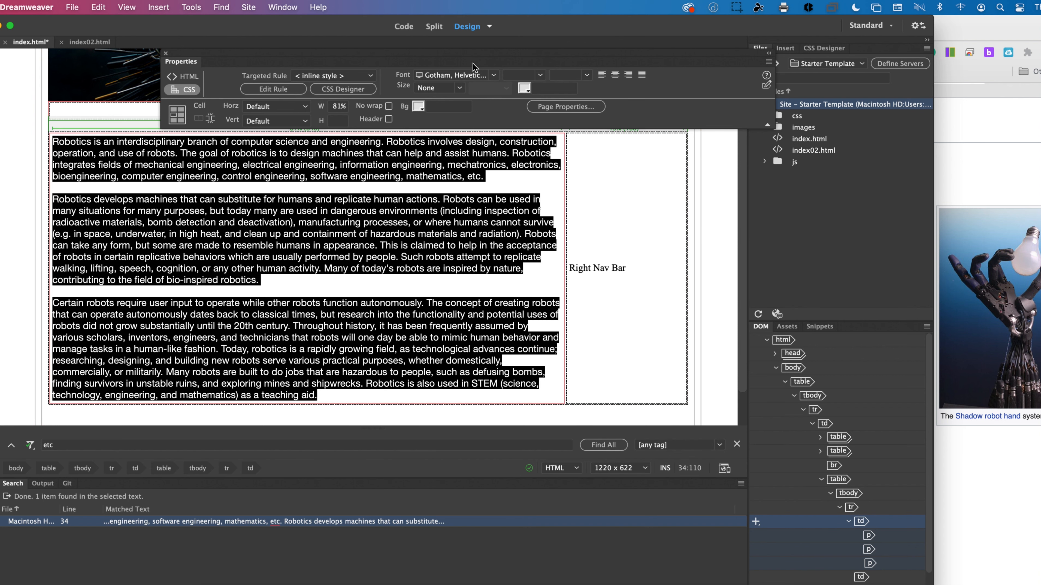
{"action": "left_click", "coordinate": [494, 77]}
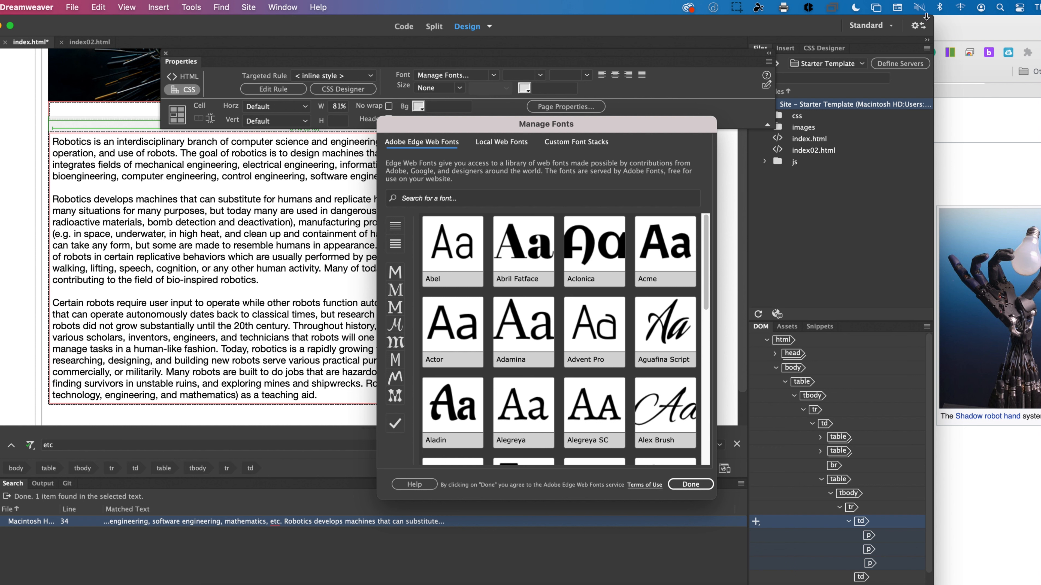
Connect the Bluetooth mouse to the Mac.
{"action": "left_click", "coordinate": [942, 12]}
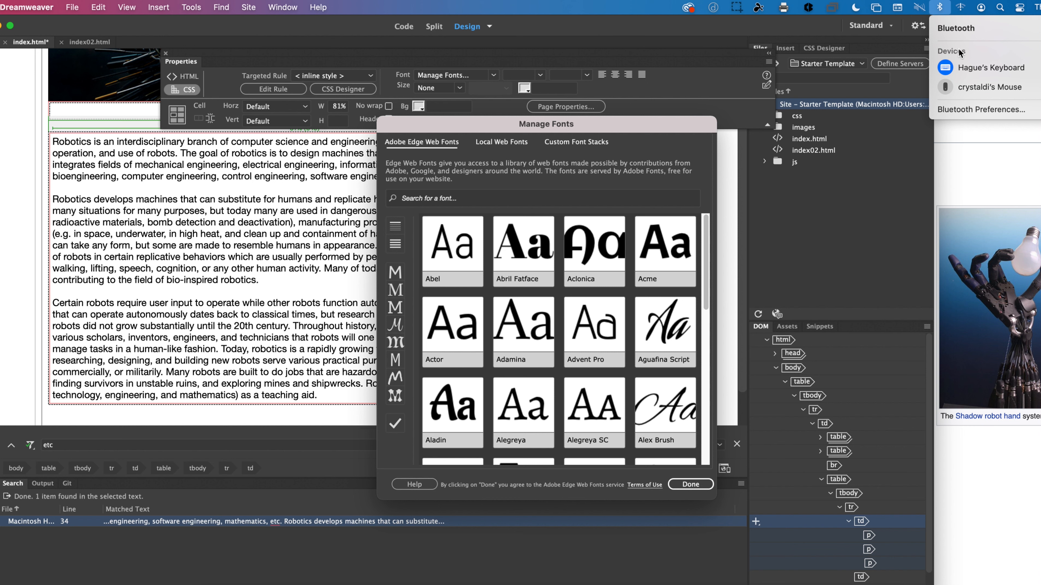
{"action": "left_click", "coordinate": [974, 89]}
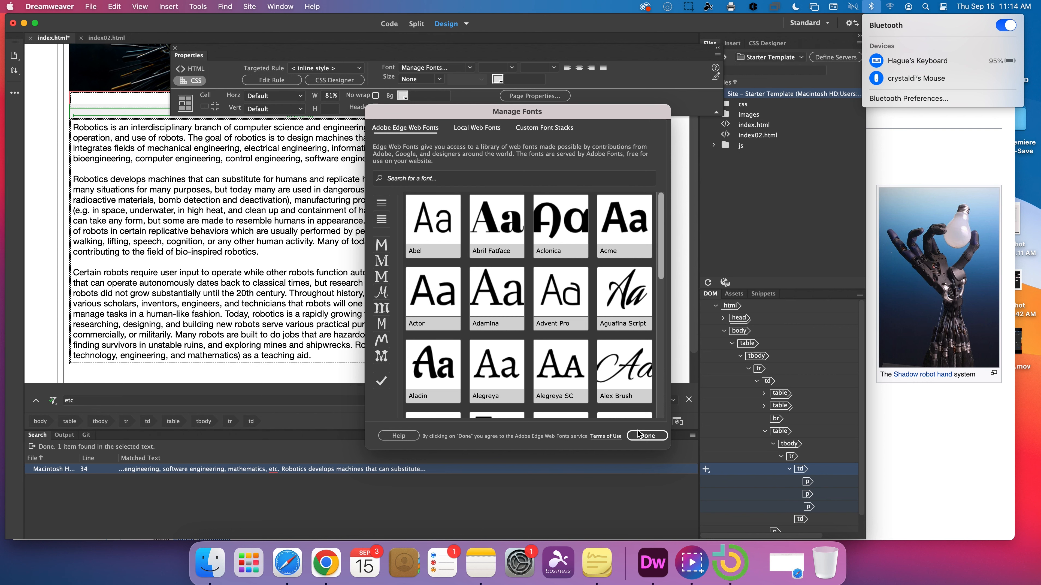
Close the Manage Fonts dialog and reopen it from the font choices.
{"action": "left_click", "coordinate": [643, 436]}
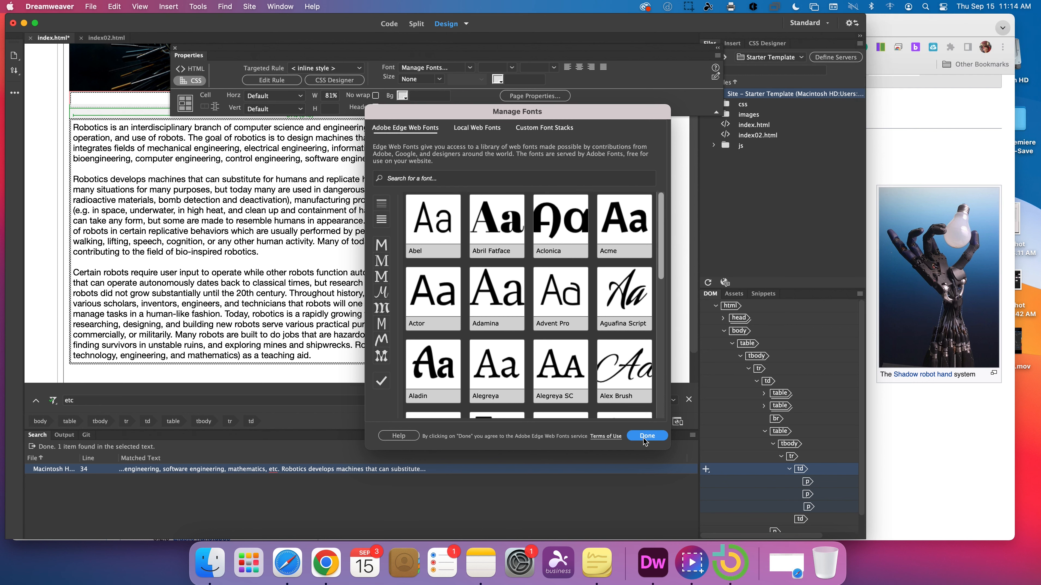
{"action": "left_click", "coordinate": [643, 436]}
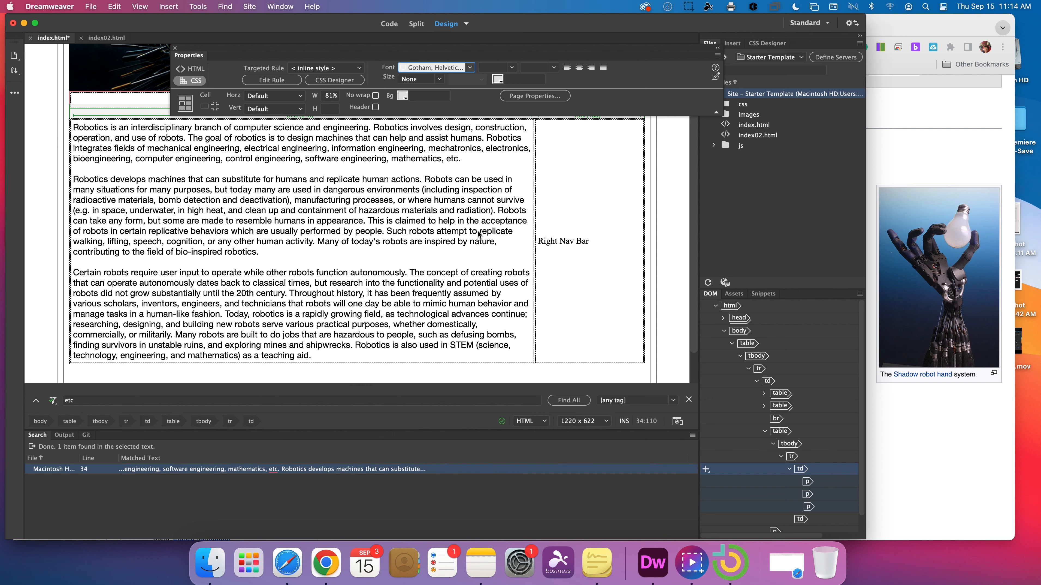
{"action": "key", "text": "super+a"}
{"action": "left_click", "coordinate": [470, 67]}
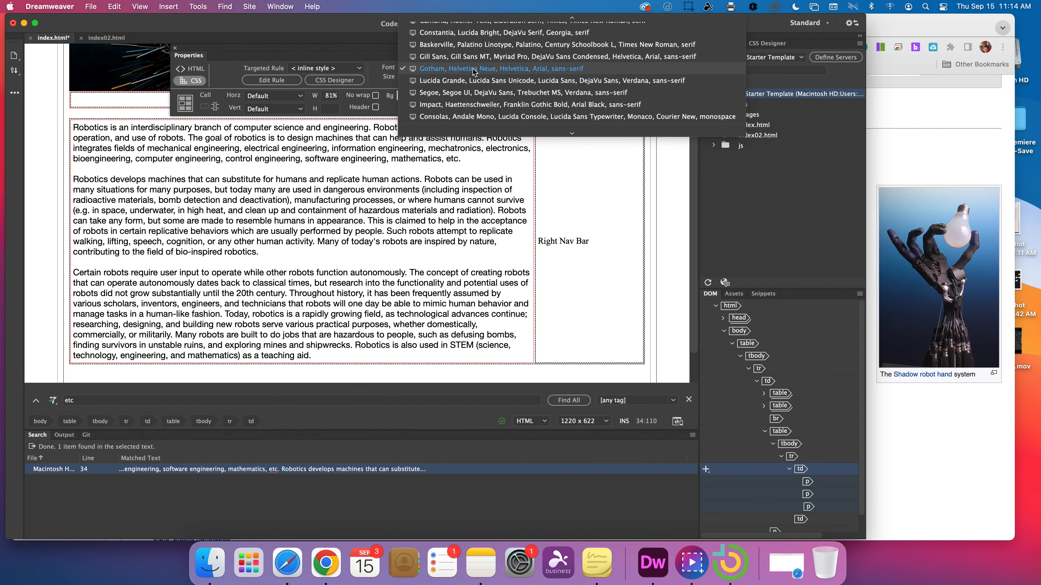
{"action": "scroll", "coordinate": [469, 112], "scroll_direction": "down", "scroll_amount": 1}
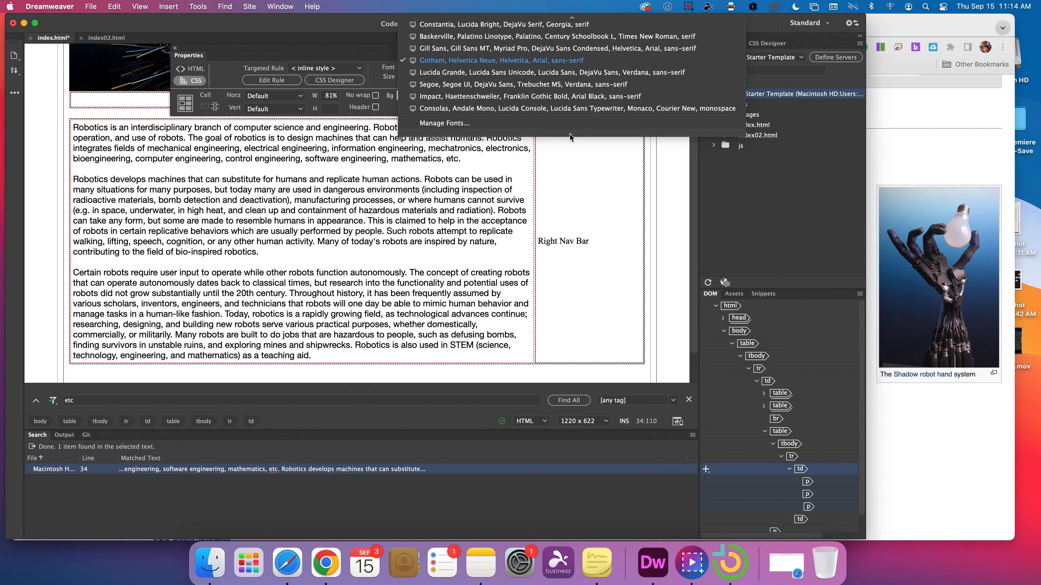
{"action": "left_click", "coordinate": [485, 126]}
Look through the Local Web Fonts, Custom Font Stacks and Adobe Edge Web Fonts options.
{"action": "left_click", "coordinate": [484, 130]}
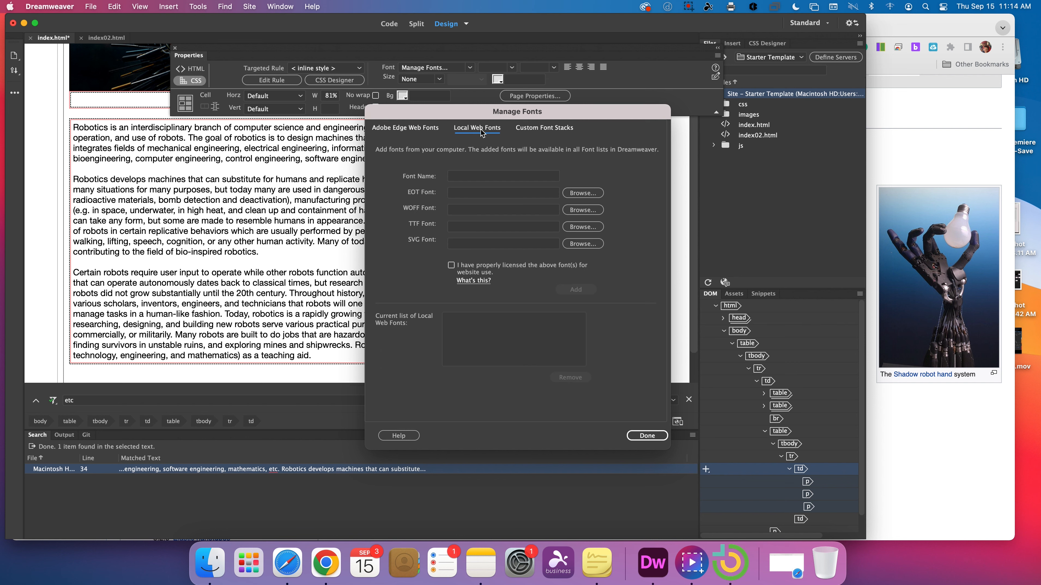
{"action": "left_click", "coordinate": [537, 130]}
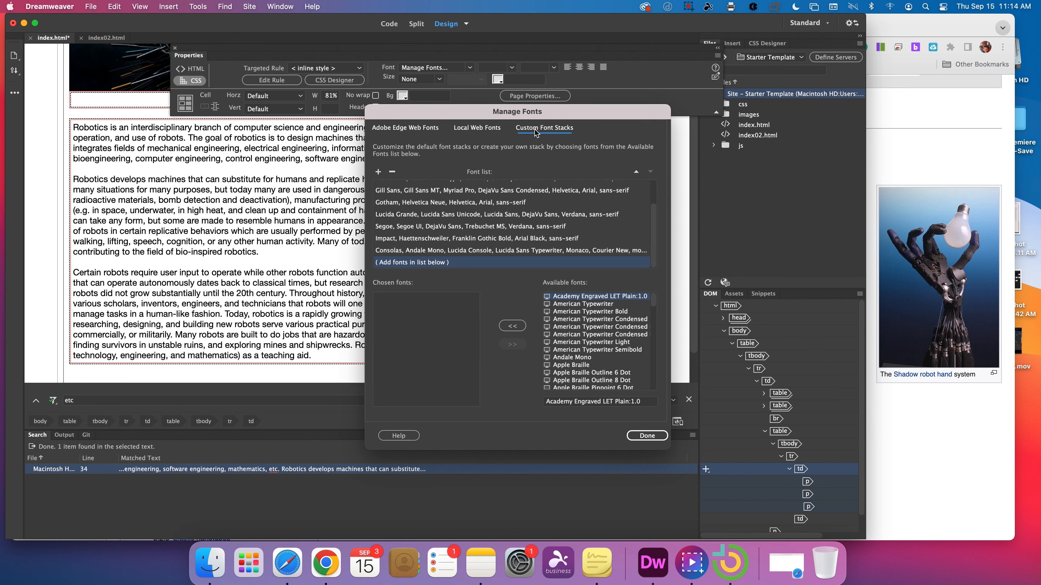
{"action": "left_click", "coordinate": [426, 130]}
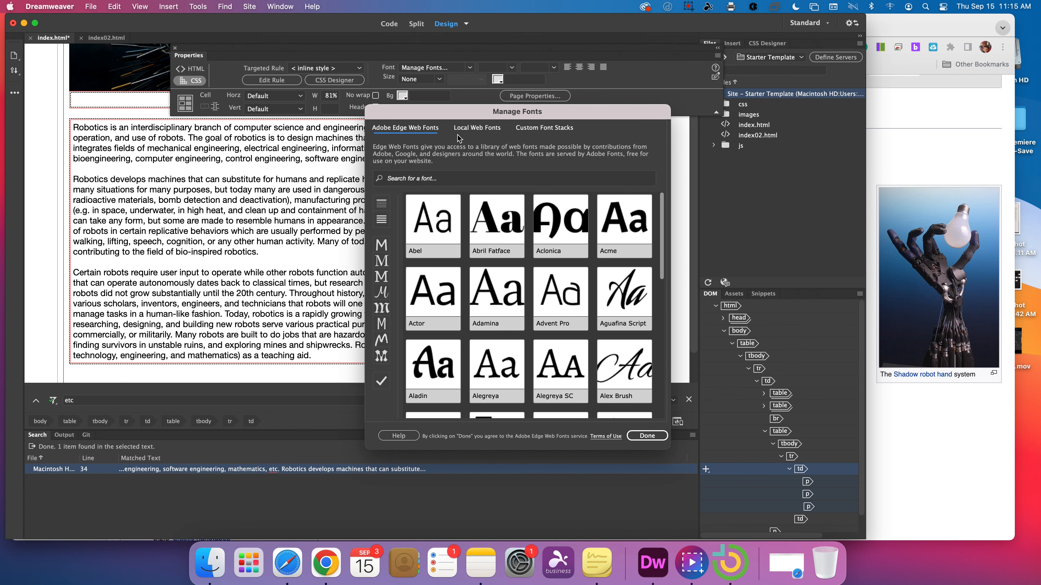
Create a custom font stack containing Trebuchet MS and close the font manager.
{"action": "left_click", "coordinate": [544, 129]}
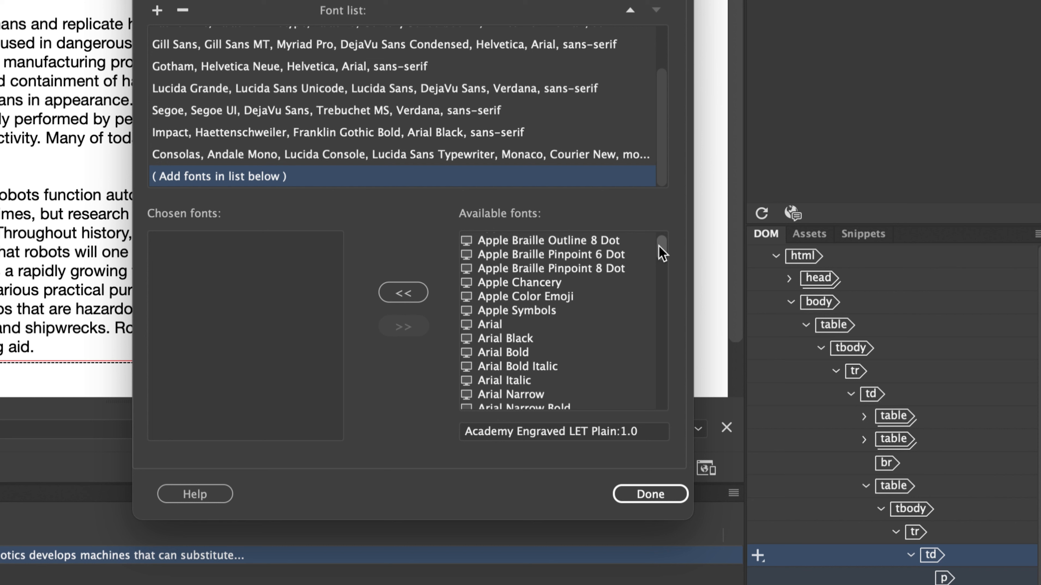
{"action": "scroll", "coordinate": [822, 576], "scroll_direction": "down", "scroll_amount": 5}
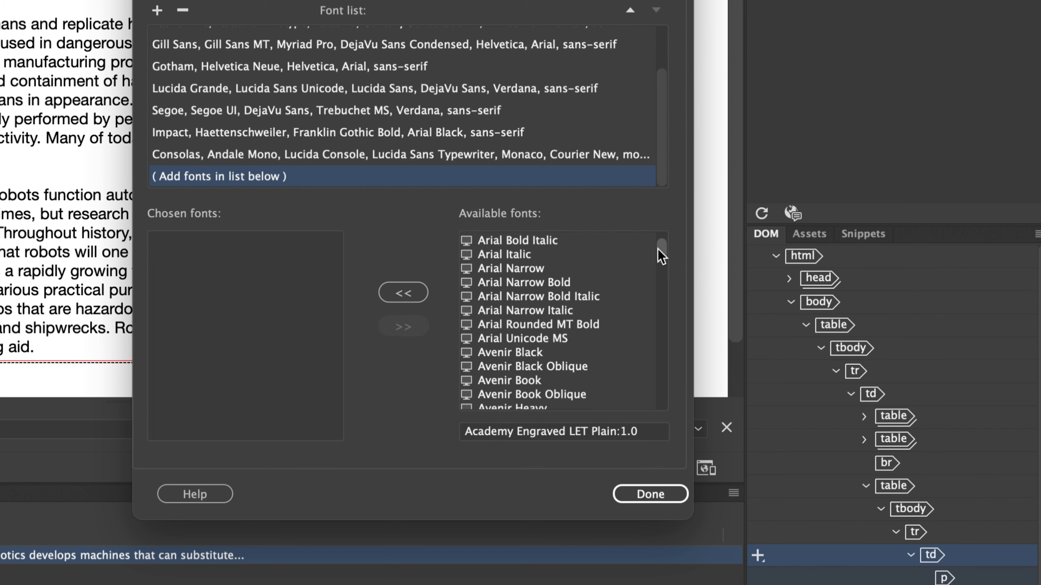
{"action": "left_click_drag", "start_coordinate": [658, 249], "coordinate": [655, 325]}
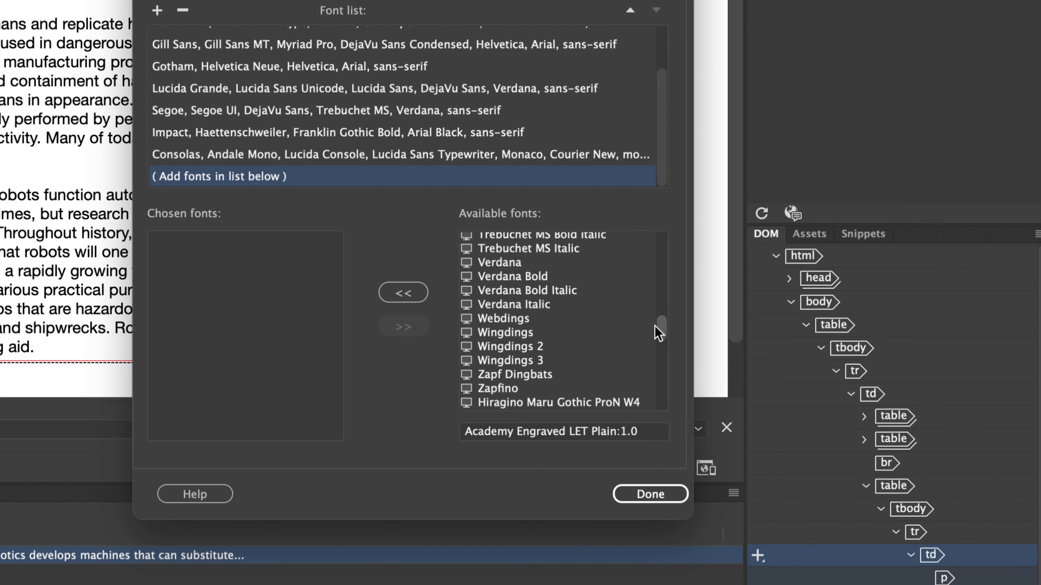
{"action": "left_click_drag", "start_coordinate": [655, 326], "coordinate": [654, 324]}
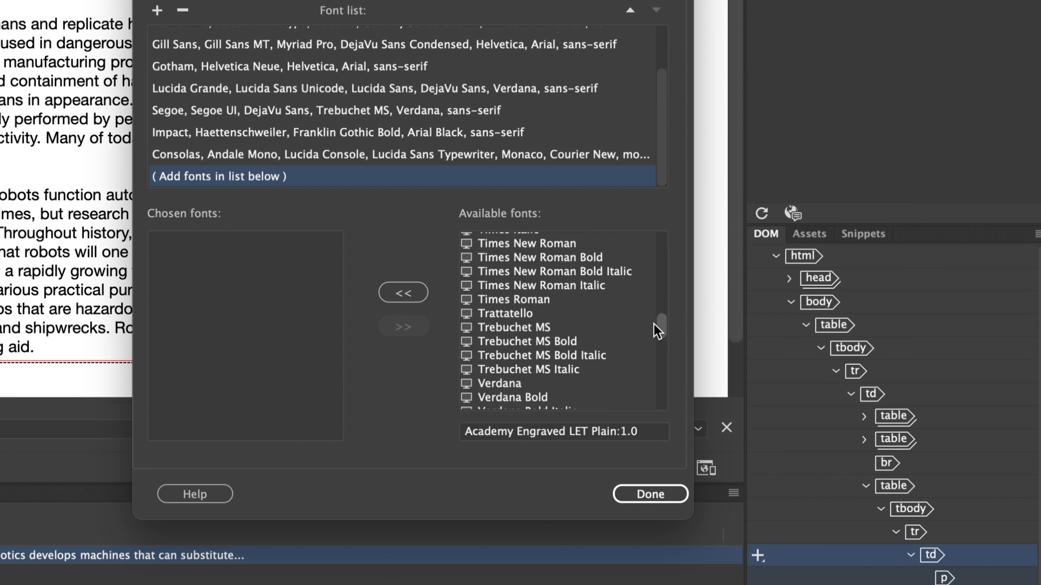
{"action": "left_click", "coordinate": [552, 326]}
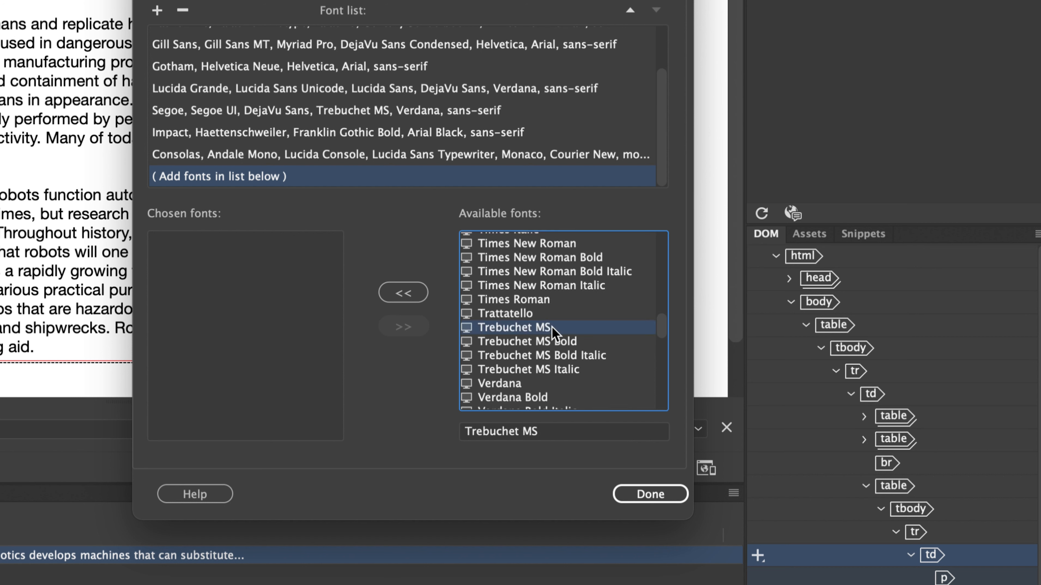
{"action": "left_click", "coordinate": [403, 298]}
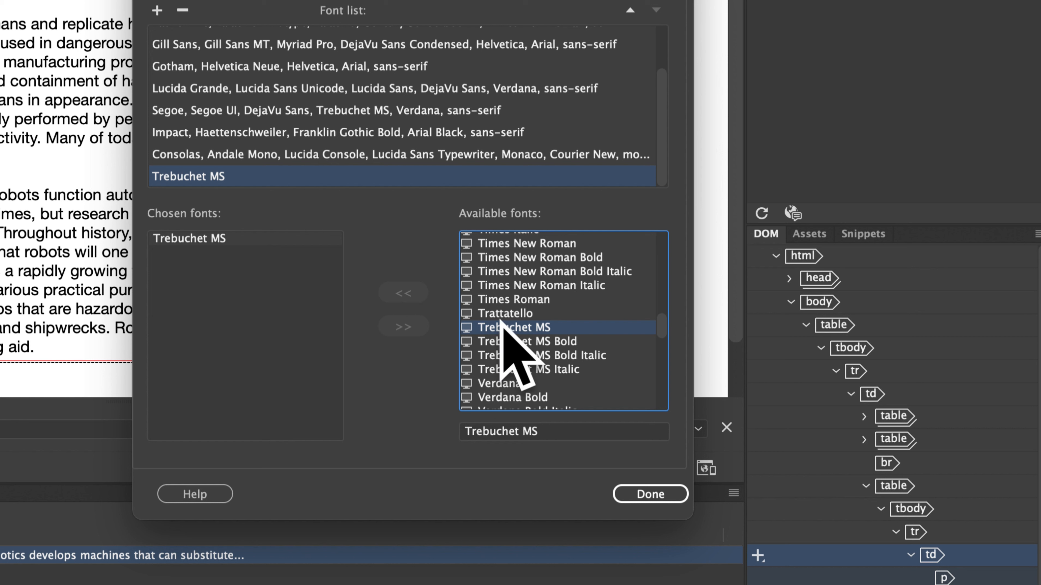
{"action": "left_click_drag", "start_coordinate": [663, 337], "coordinate": [664, 323]}
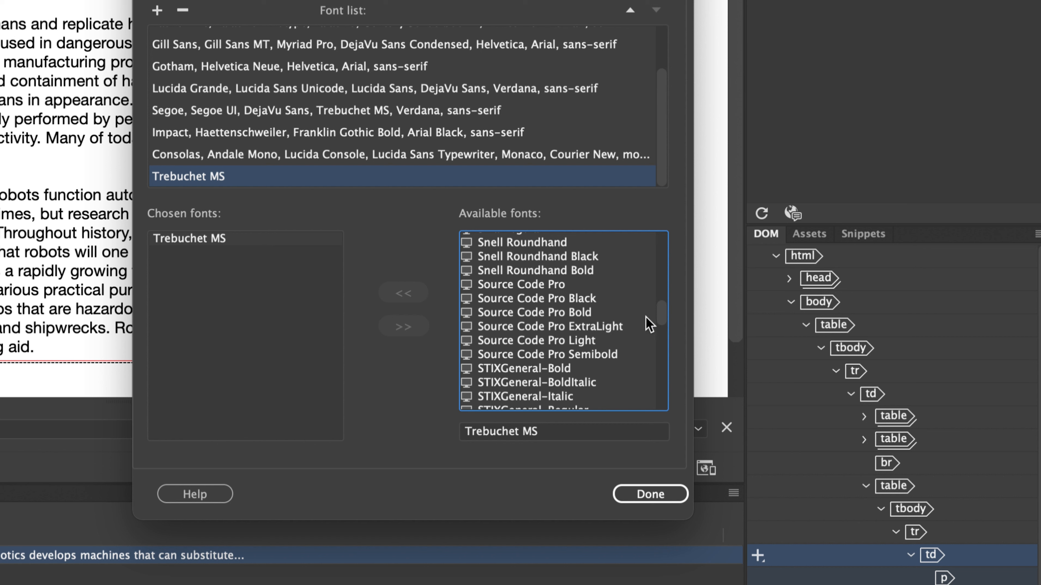
{"action": "scroll", "coordinate": [317, 107], "scroll_direction": "up", "scroll_amount": 1}
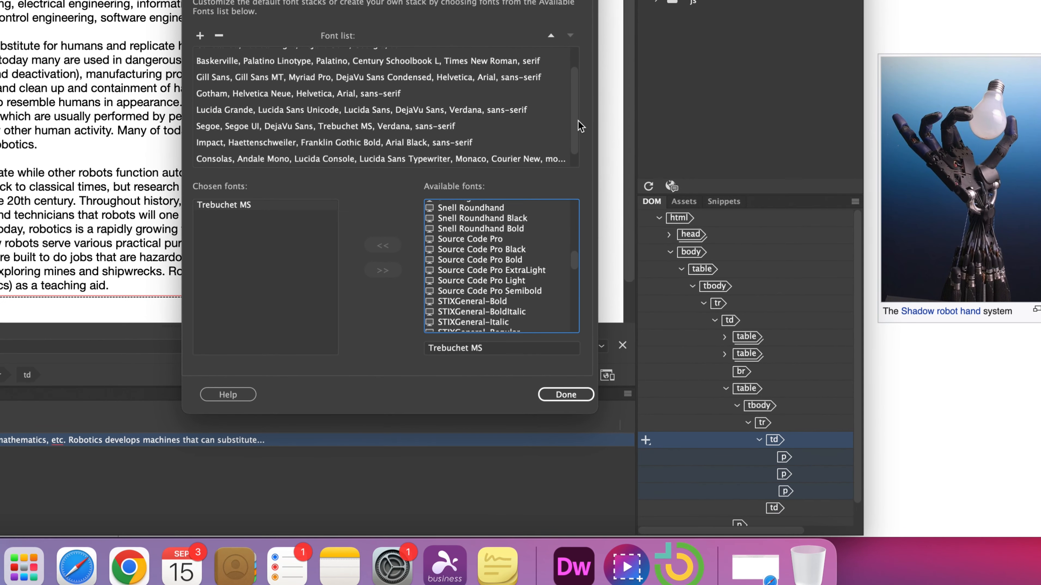
{"action": "scroll", "coordinate": [578, 110], "scroll_direction": "down", "scroll_amount": 1}
{"action": "scroll", "coordinate": [575, 95], "scroll_direction": "up", "scroll_amount": 3}
{"action": "scroll", "coordinate": [576, 95], "scroll_direction": "down", "scroll_amount": 3}
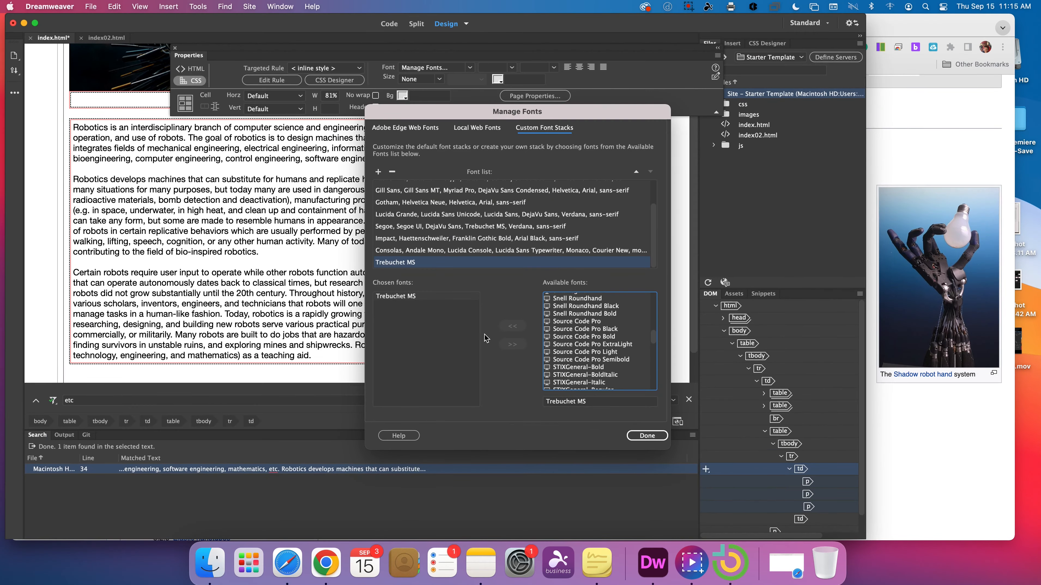
{"action": "left_click", "coordinate": [641, 436]}
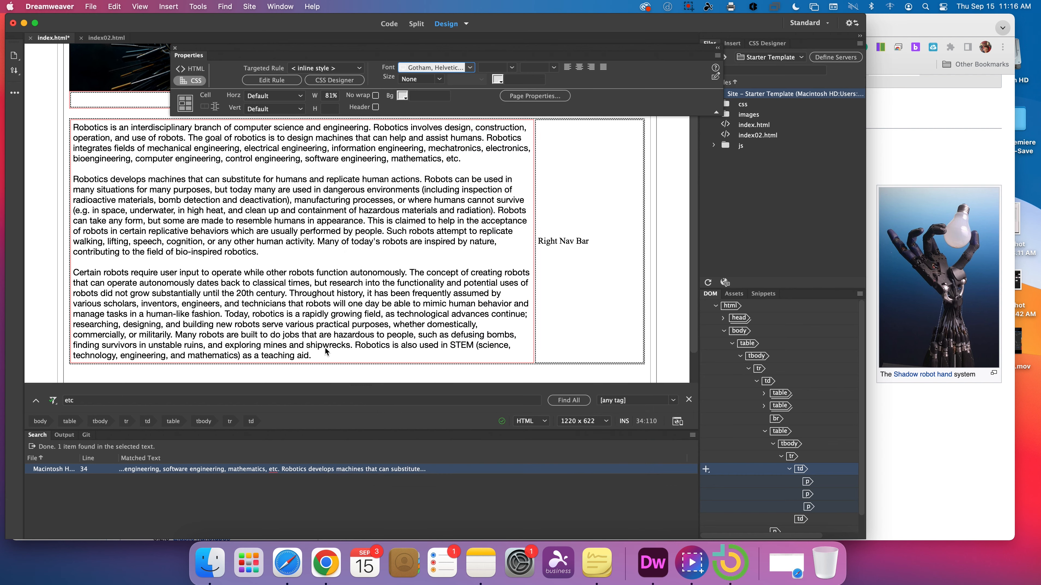
Apply the Trebuchet MS font stack to all three robotics paragraphs.
{"action": "left_click_drag", "start_coordinate": [314, 355], "coordinate": [57, 127]}
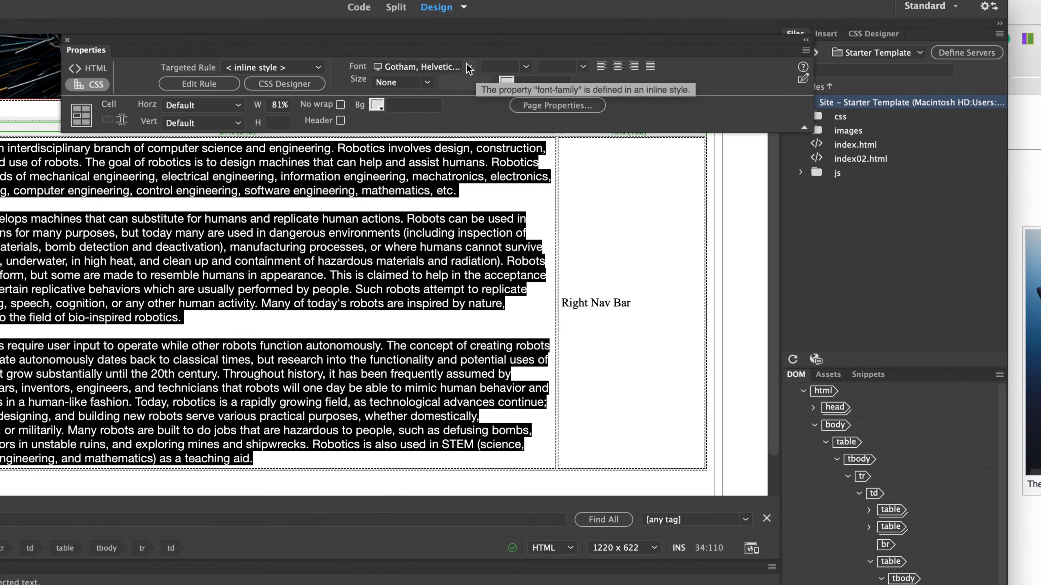
{"action": "left_click", "coordinate": [471, 67]}
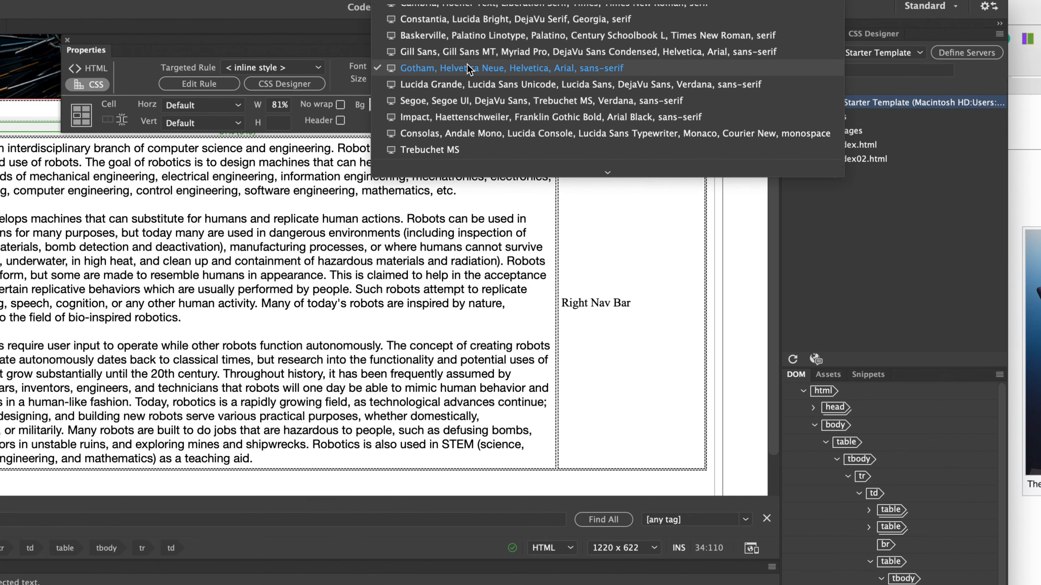
{"action": "left_click", "coordinate": [440, 153]}
{"action": "left_click", "coordinate": [282, 268]}
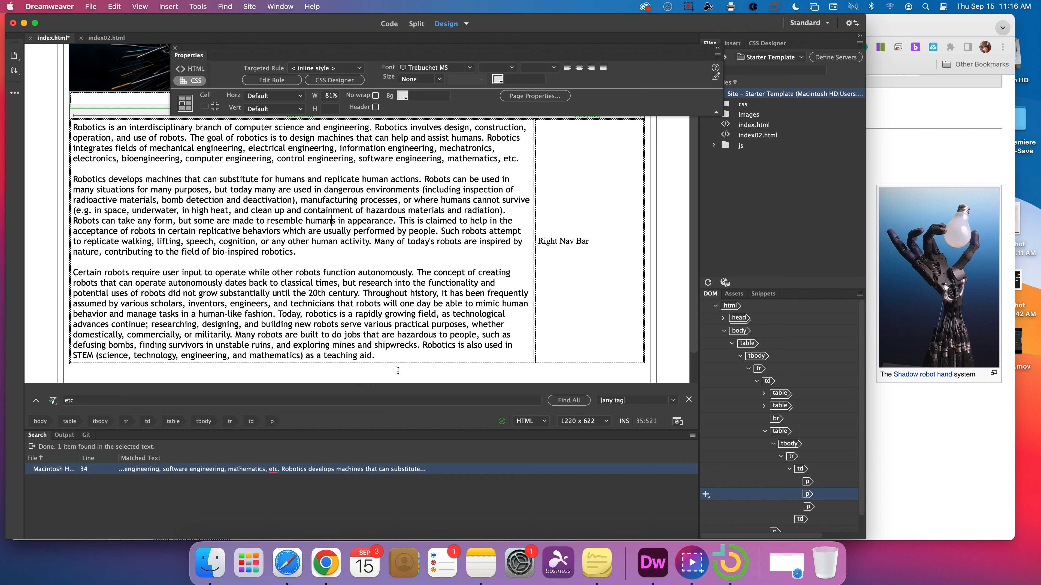
Reselect the three paragraphs, highlight Georgia among the fonts available for custom stacks, and close the font manager without adding it.
{"action": "left_click_drag", "start_coordinate": [392, 357], "coordinate": [70, 119]}
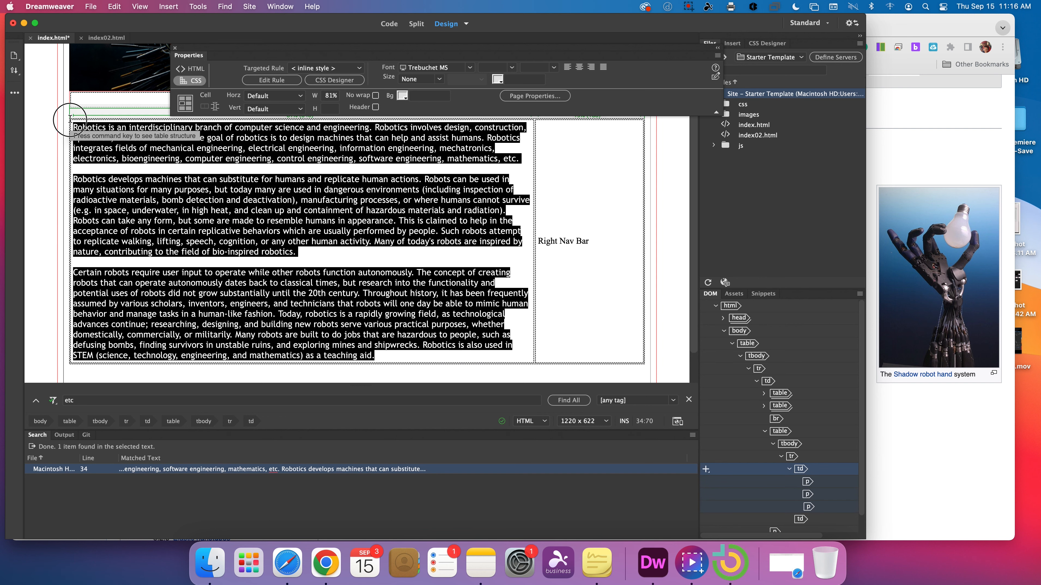
{"action": "left_click", "coordinate": [470, 68]}
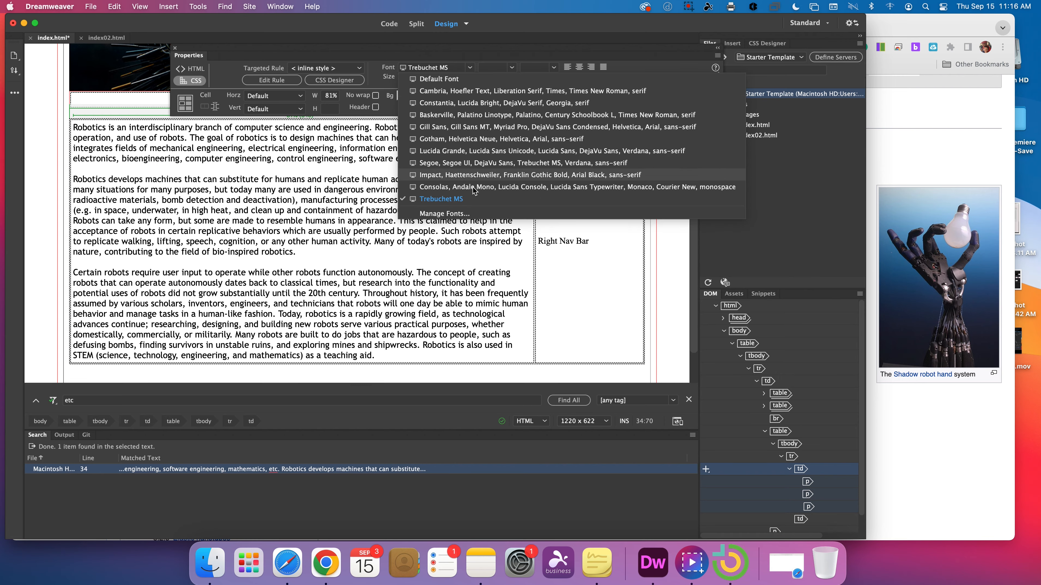
{"action": "left_click", "coordinate": [450, 214]}
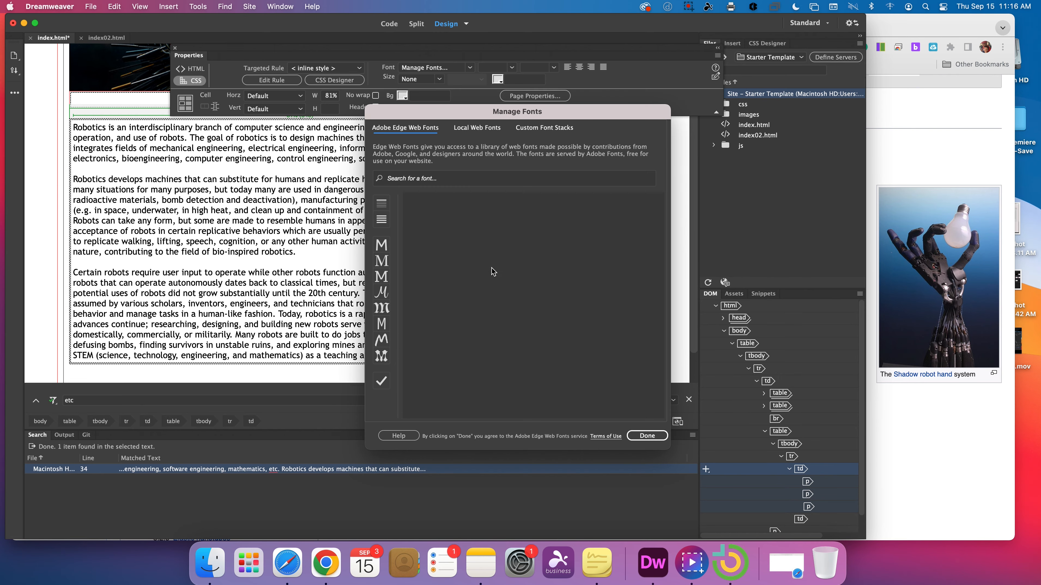
{"action": "left_click", "coordinate": [544, 128]}
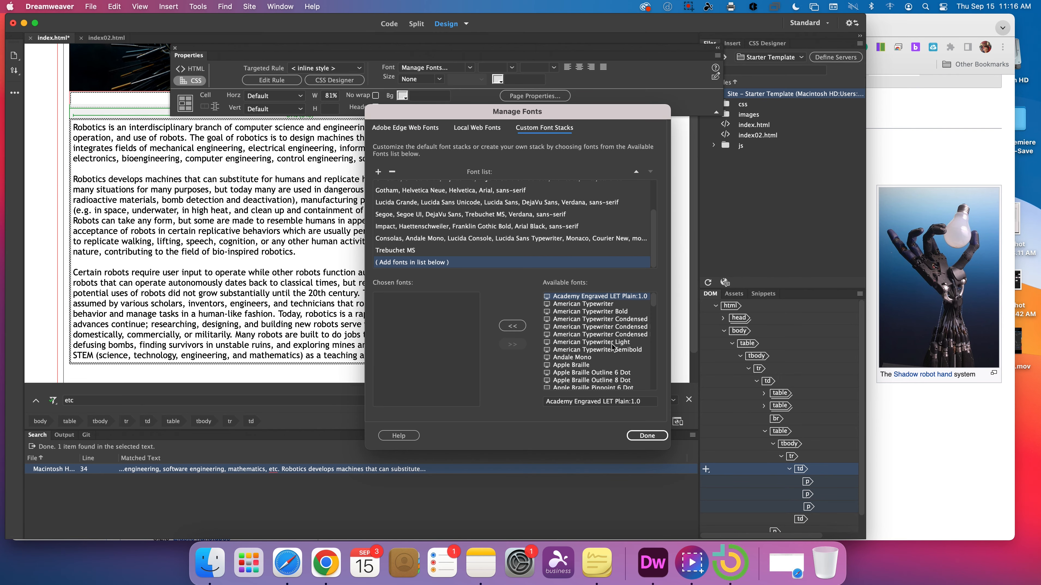
{"action": "scroll", "coordinate": [614, 346], "scroll_direction": "down", "scroll_amount": 15}
{"action": "scroll", "coordinate": [613, 347], "scroll_direction": "down", "scroll_amount": 10}
{"action": "scroll", "coordinate": [613, 346], "scroll_direction": "down", "scroll_amount": 5}
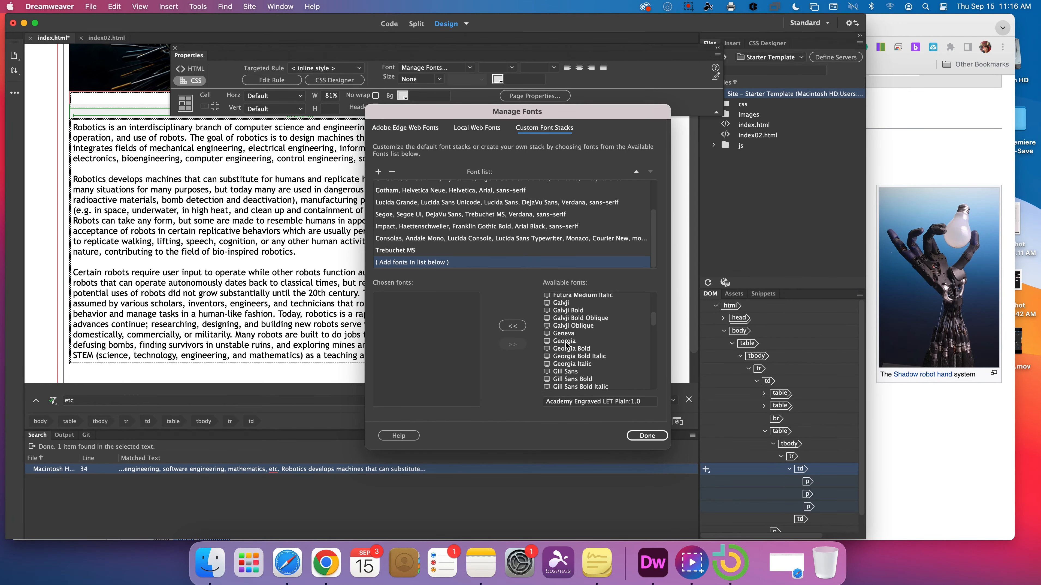
{"action": "left_click", "coordinate": [565, 342]}
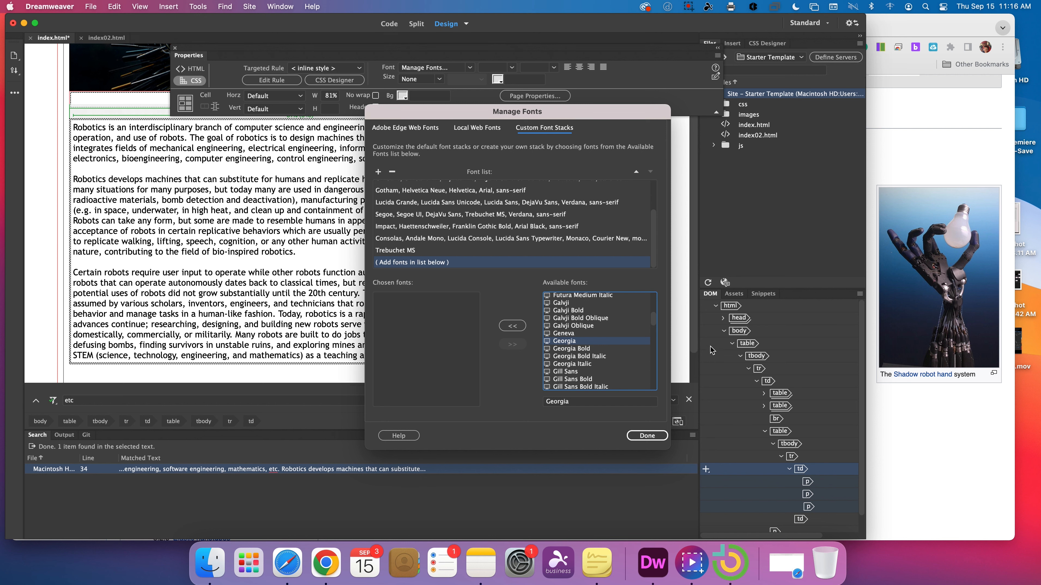
{"action": "left_click", "coordinate": [638, 434]}
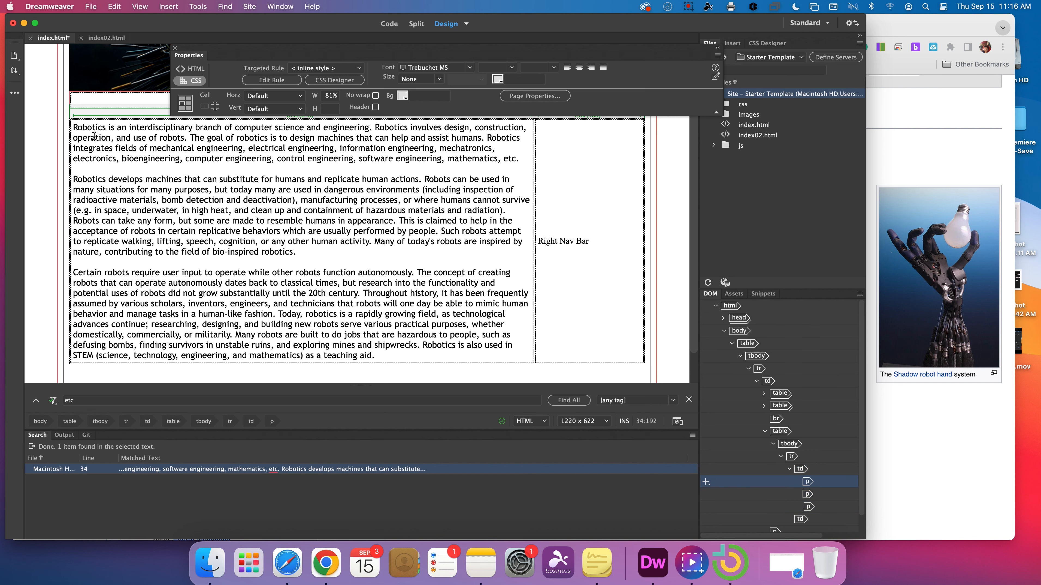
Select the opening word "Robotics" in the first paragraph, try font sizes of 16 and 36 px, and set it to 24 px.
{"action": "left_click_drag", "start_coordinate": [106, 128], "coordinate": [81, 128]}
{"action": "right_click", "coordinate": [74, 128]}
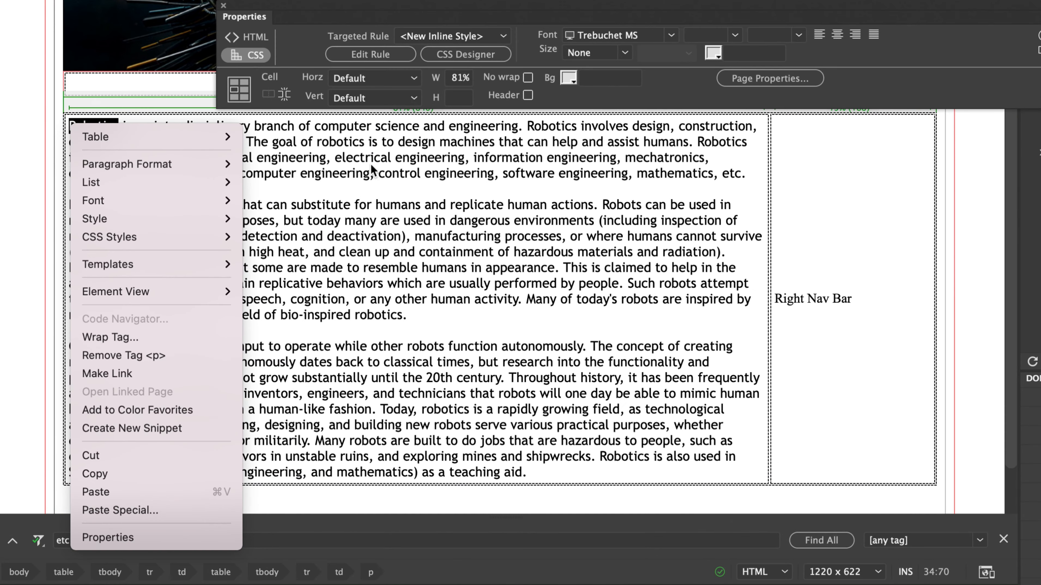
{"action": "key", "text": "Escape"}
{"action": "left_click_drag", "start_coordinate": [119, 127], "coordinate": [69, 127]}
{"action": "left_click", "coordinate": [108, 130]}
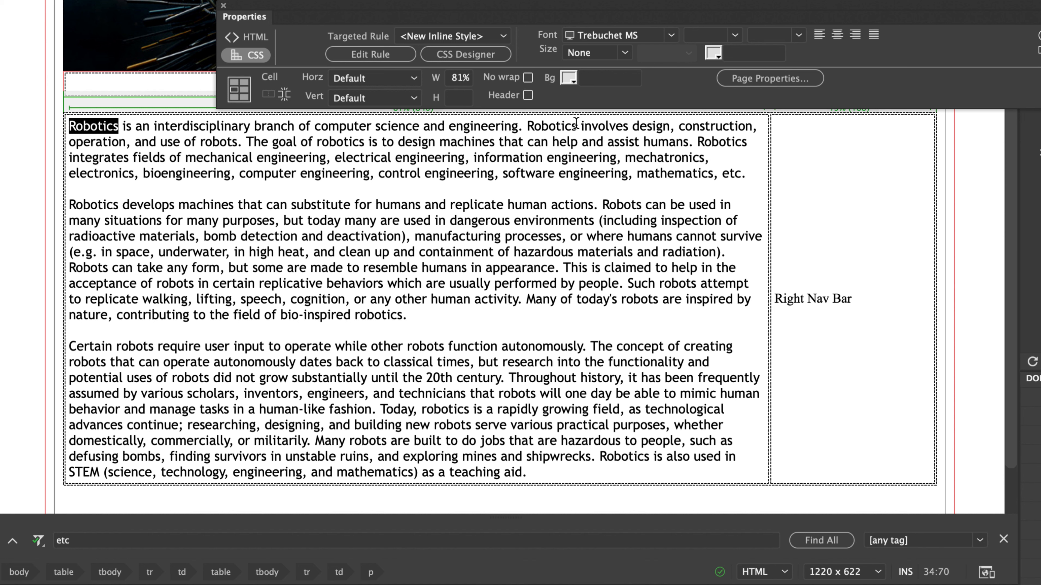
{"action": "left_click", "coordinate": [624, 54]}
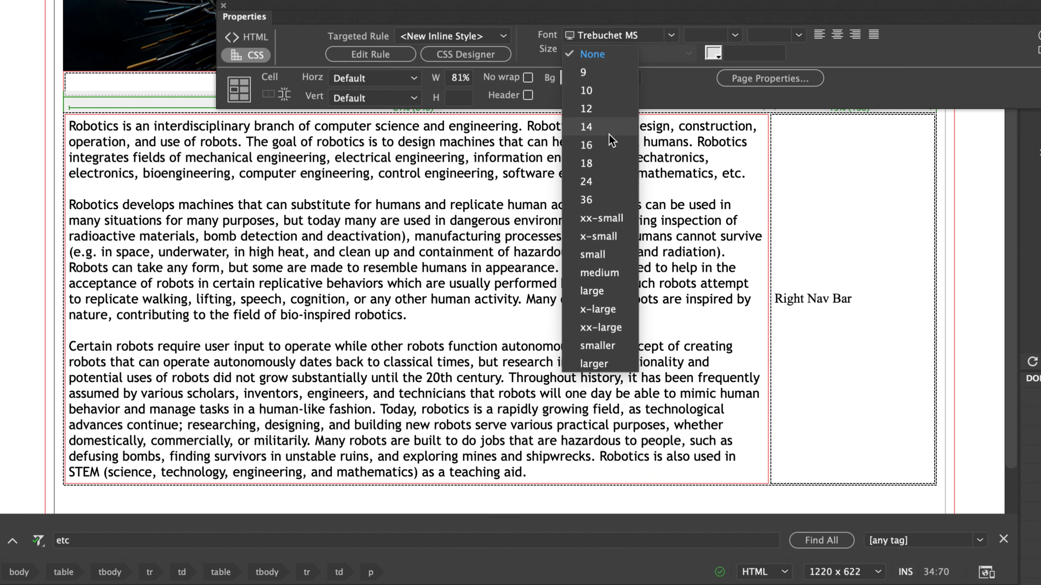
{"action": "left_click", "coordinate": [600, 145]}
{"action": "left_click", "coordinate": [629, 55]}
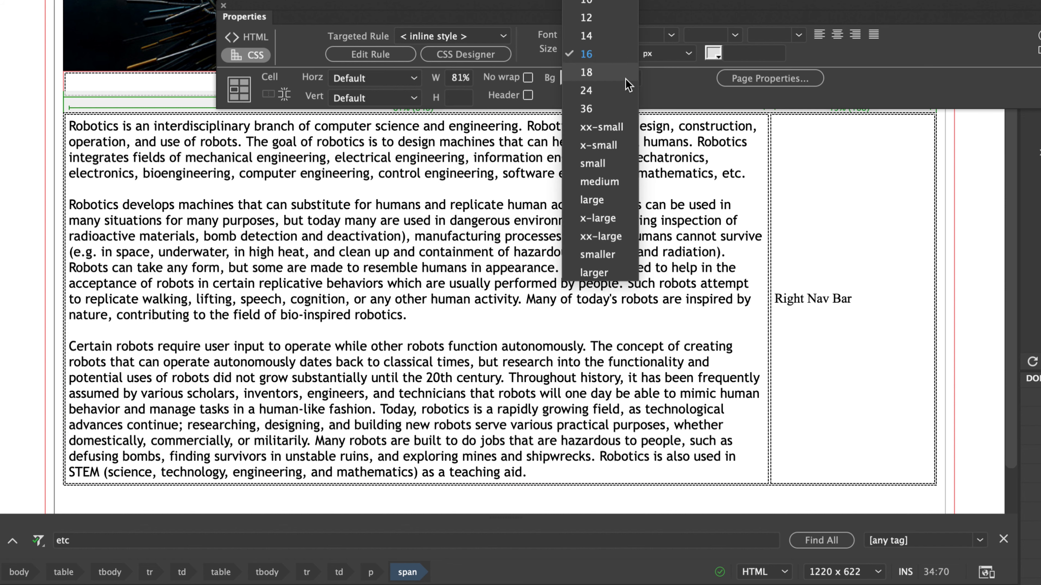
{"action": "left_click", "coordinate": [594, 110]}
{"action": "left_click", "coordinate": [624, 53]}
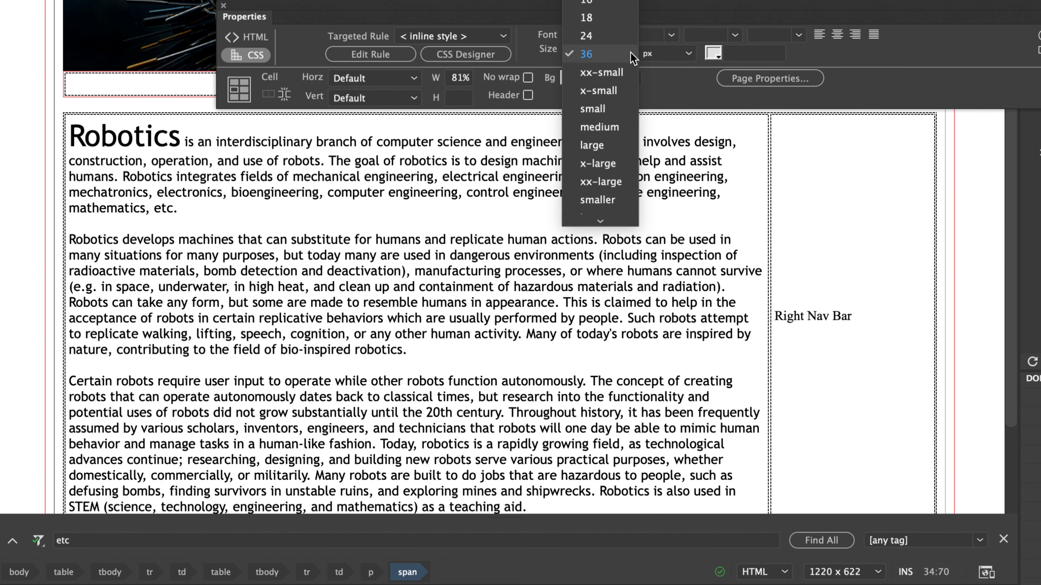
{"action": "left_click", "coordinate": [598, 36]}
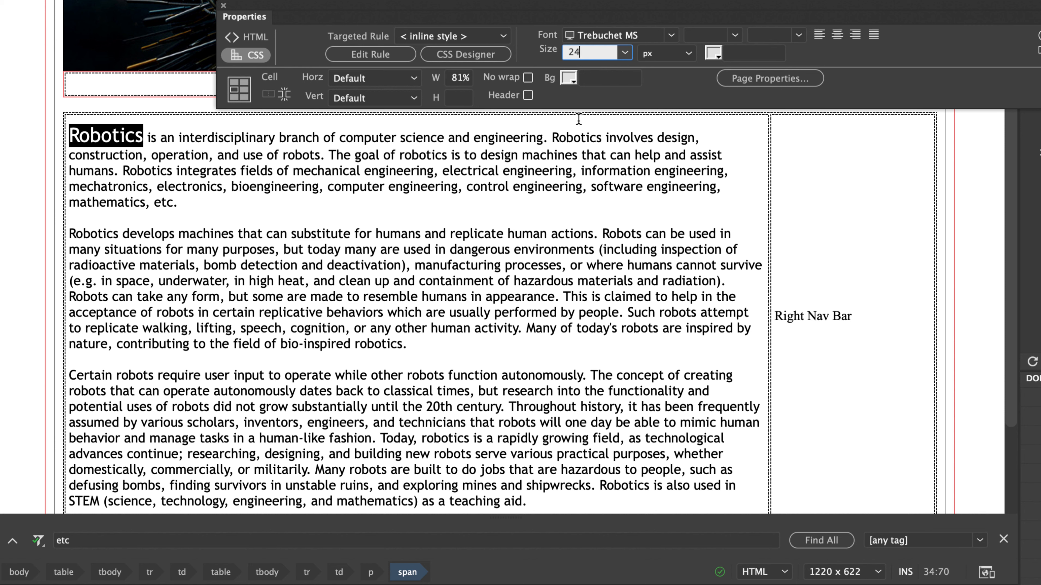
Color the first paragraph's opening word "Robotics" blue (#230EF1) and deselect it.
{"action": "left_click", "coordinate": [714, 57]}
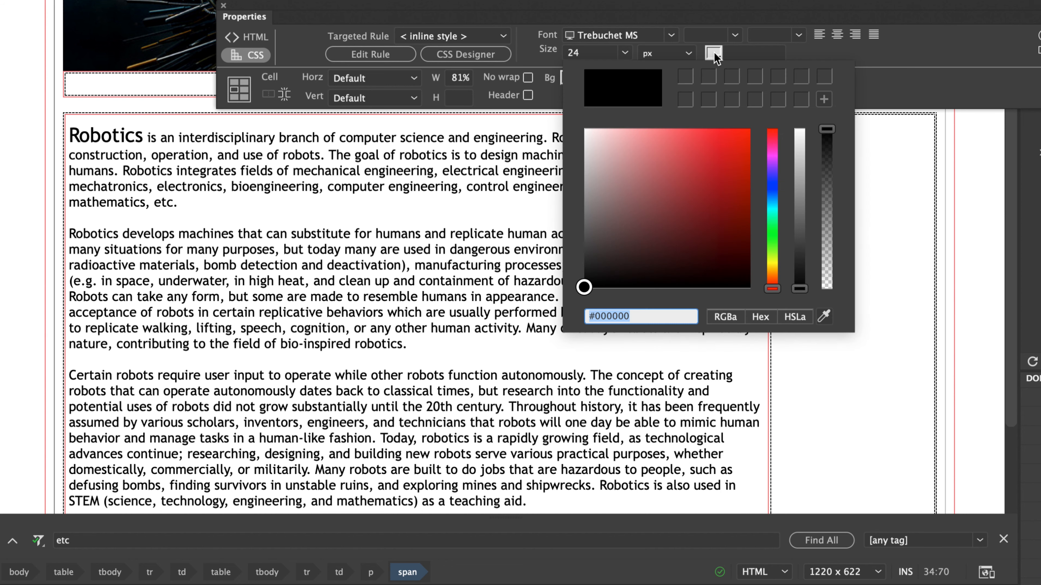
{"action": "left_click", "coordinate": [773, 180]}
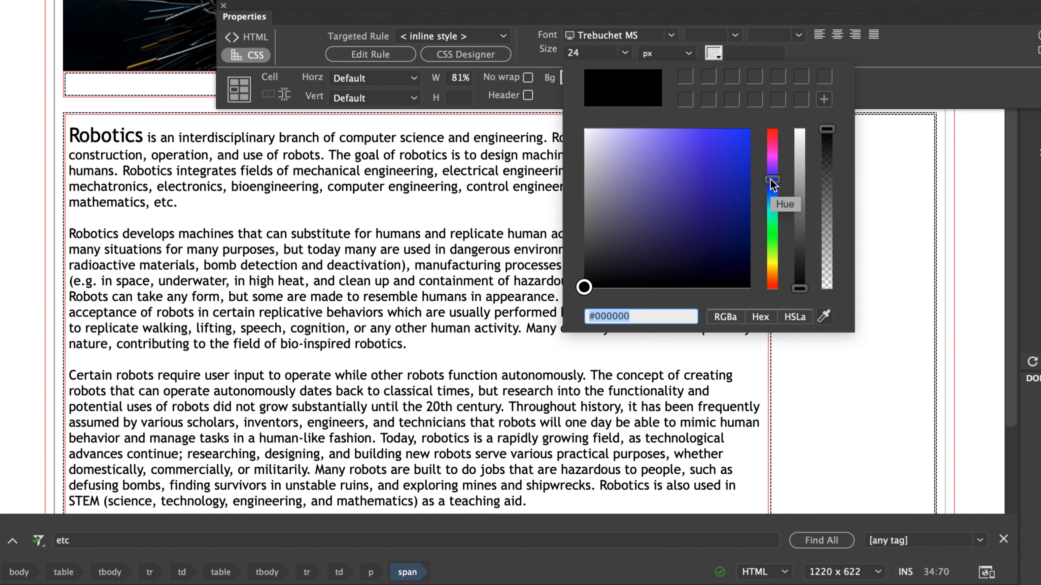
{"action": "left_click", "coordinate": [740, 137]}
{"action": "key", "text": "Return"}
{"action": "scroll", "coordinate": [748, 142], "scroll_direction": "down", "scroll_amount": 2}
{"action": "left_click", "coordinate": [346, 164]}
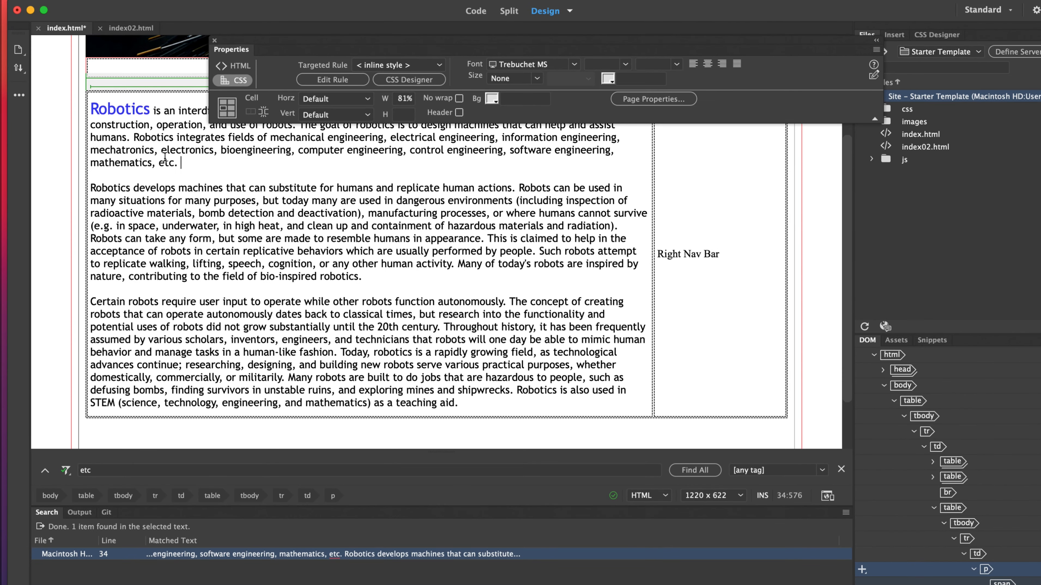
Copy the styled word "Robotics" from the first paragraph and paste it over the second paragraph's opening "Robotics".
{"action": "left_click_drag", "start_coordinate": [151, 111], "coordinate": [82, 107]}
{"action": "key", "text": "cmd+c"}
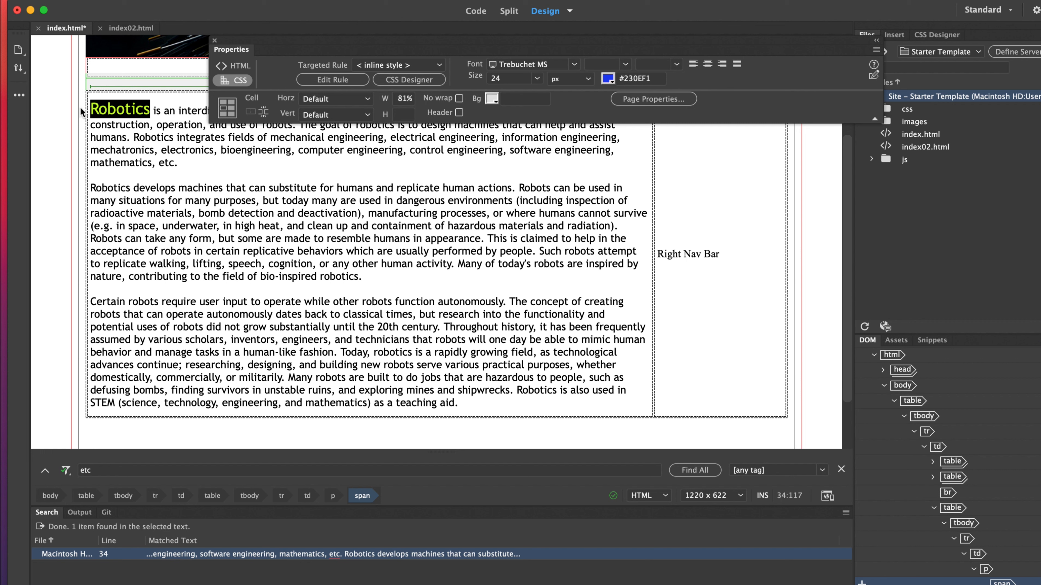
{"action": "left_click_drag", "start_coordinate": [132, 187], "coordinate": [90, 188]}
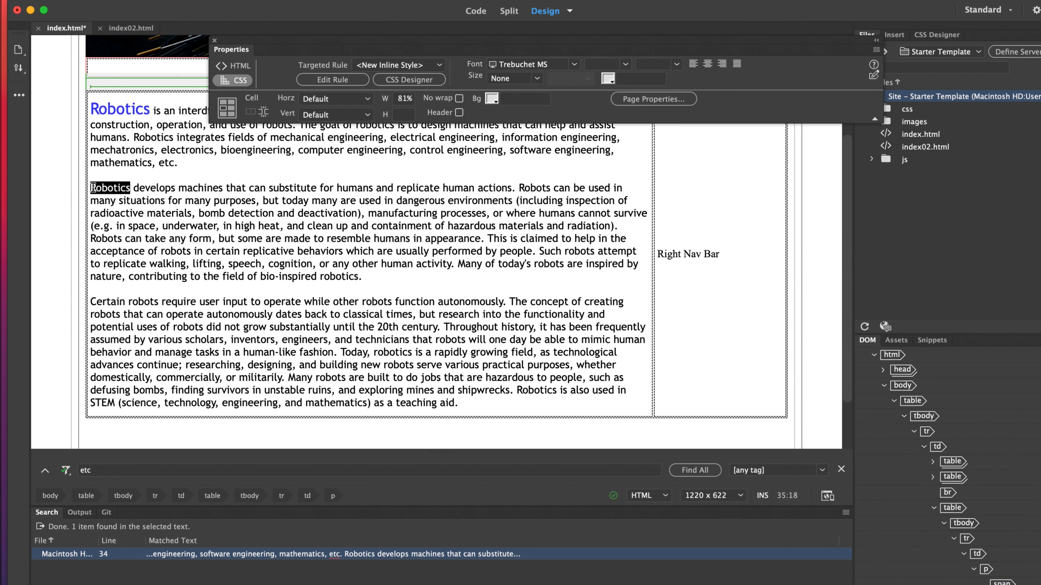
{"action": "key", "text": "cmd+v"}
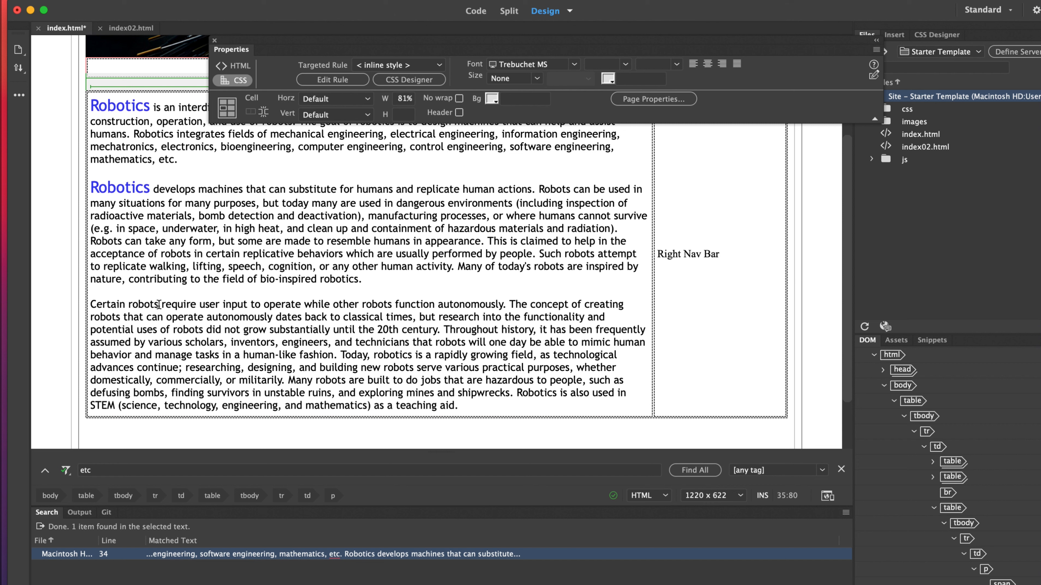
Select the third paragraph's opening words "Certain robots" and set their font size to 24 px.
{"action": "left_click_drag", "start_coordinate": [159, 304], "coordinate": [90, 304]}
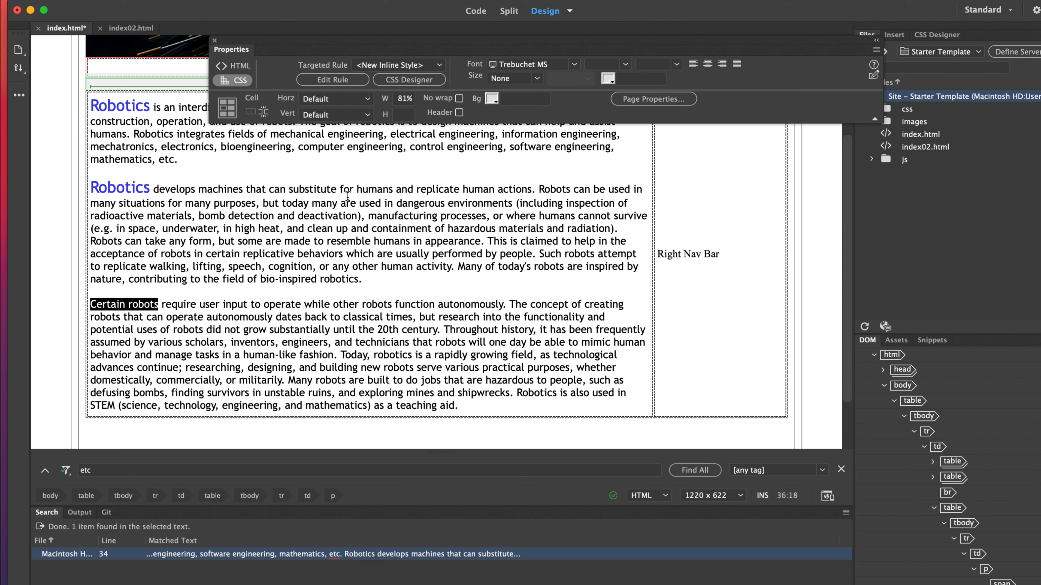
{"action": "left_click", "coordinate": [110, 188]}
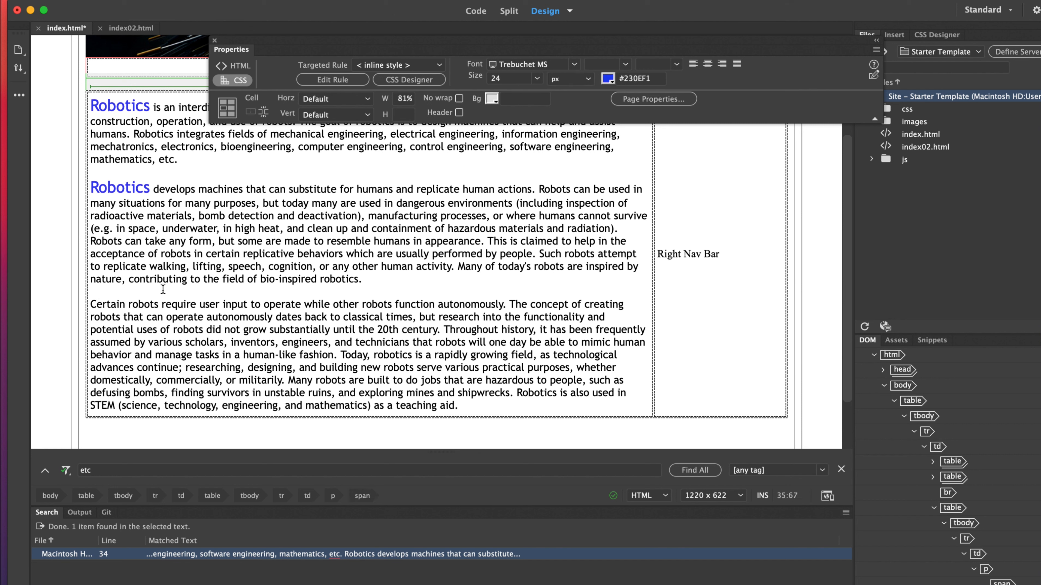
{"action": "left_click_drag", "start_coordinate": [159, 304], "coordinate": [90, 304]}
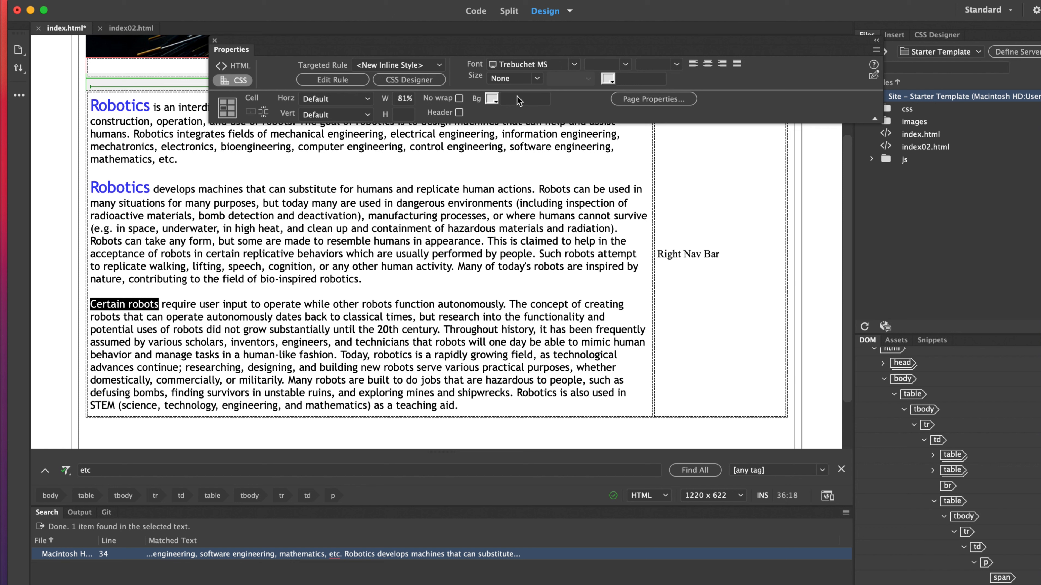
{"action": "left_click", "coordinate": [536, 78]}
{"action": "left_click", "coordinate": [508, 182]}
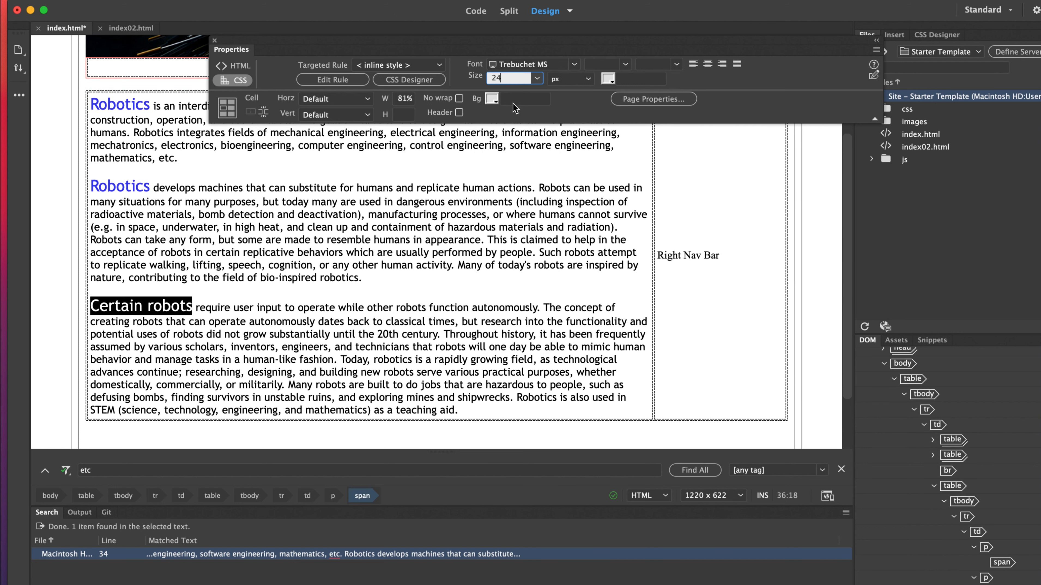
Copy the color code of the second paragraph's "Robotics" and capitalize "Robots" in the third paragraph's opening words.
{"action": "left_click", "coordinate": [119, 186]}
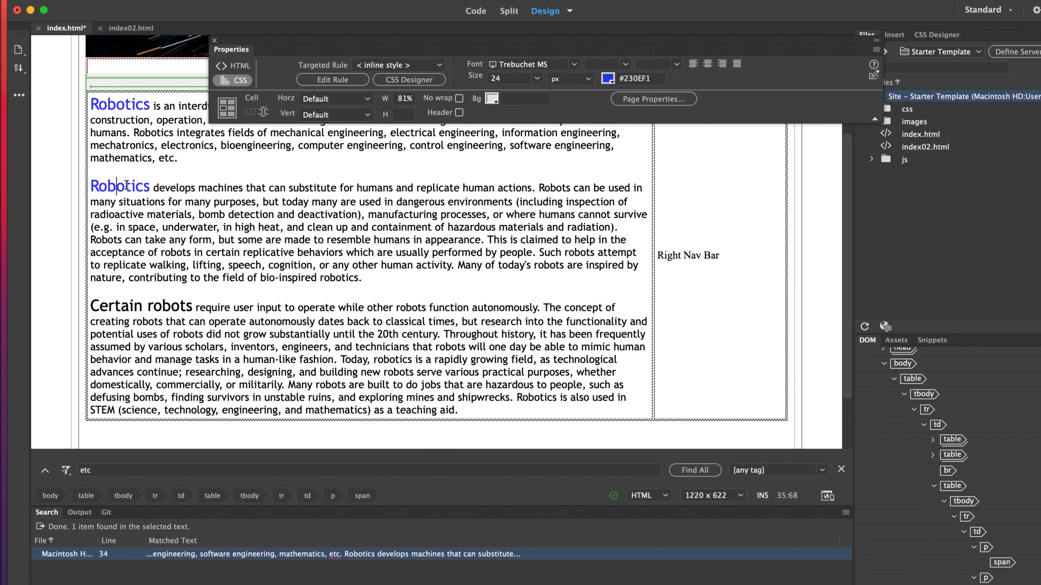
{"action": "left_click", "coordinate": [652, 80]}
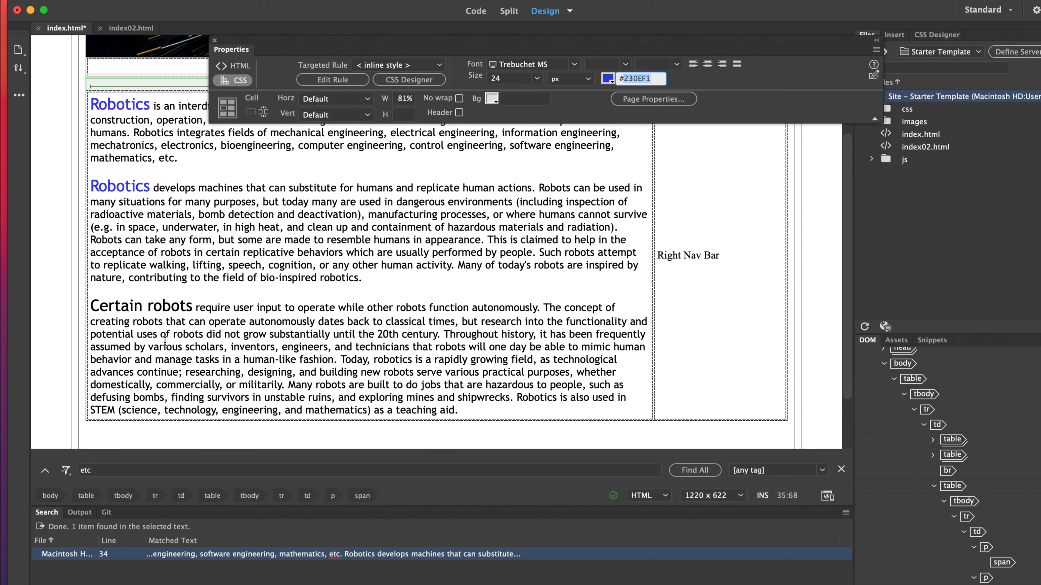
{"action": "left_click", "coordinate": [193, 308]}
{"action": "left_click_drag", "start_coordinate": [193, 308], "coordinate": [90, 308]}
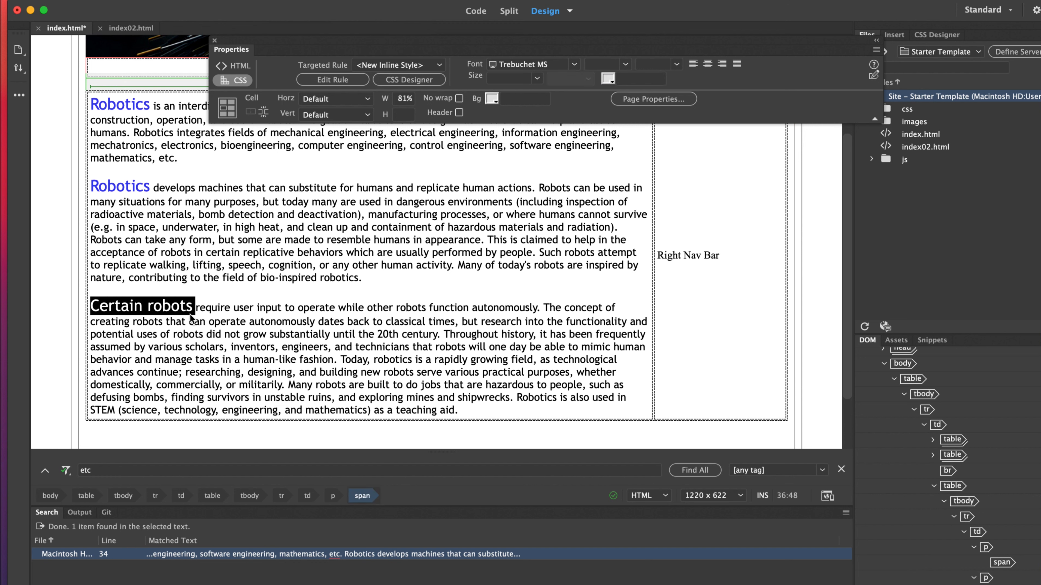
{"action": "left_click", "coordinate": [151, 307]}
{"action": "type", "text": "R"}
{"action": "left_click_drag", "start_coordinate": [195, 308], "coordinate": [96, 303]}
{"action": "left_click", "coordinate": [128, 312]}
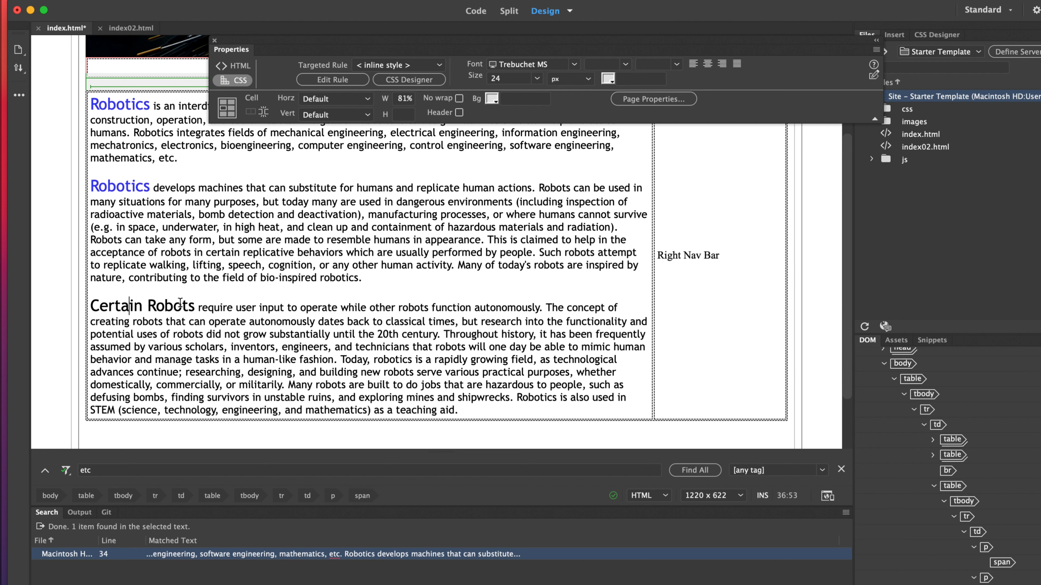
Set the text color of "Certain Robots" to #230ef1 and deselect the words.
{"action": "left_click_drag", "start_coordinate": [195, 307], "coordinate": [89, 303]}
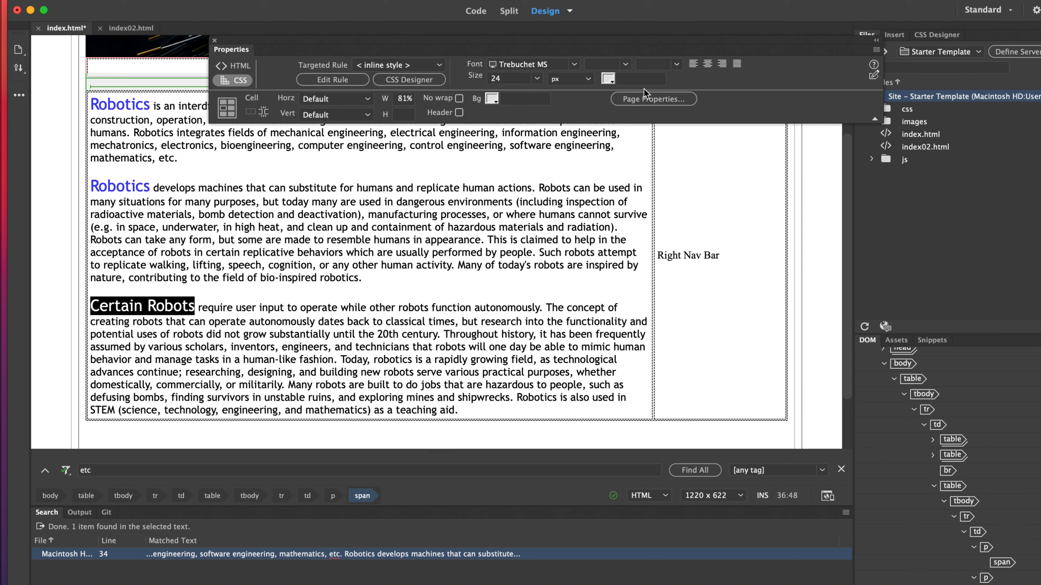
{"action": "left_click", "coordinate": [640, 80]}
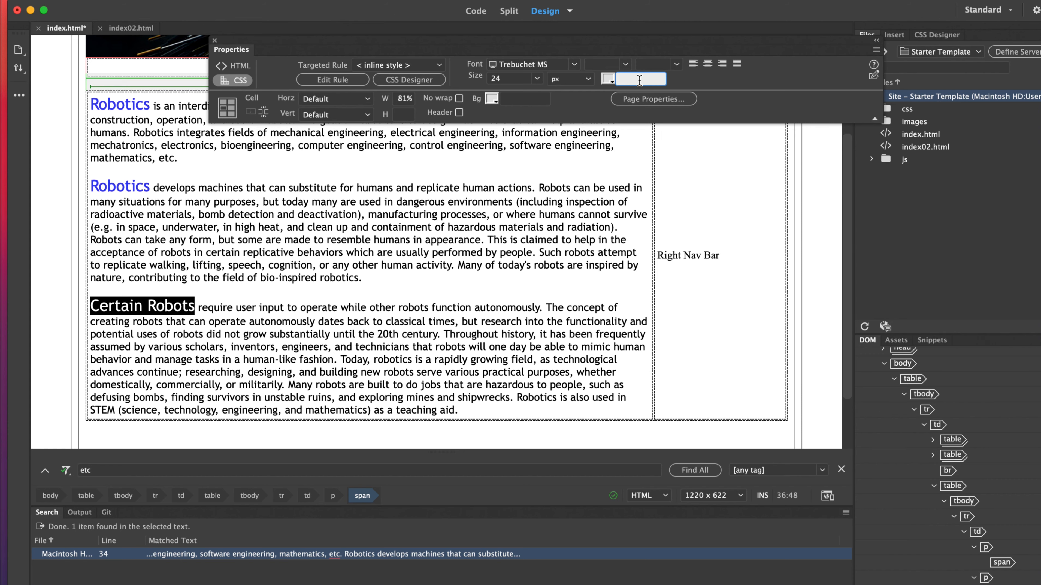
{"action": "type", "text": "#230ef1"}
{"action": "key", "text": "Return"}
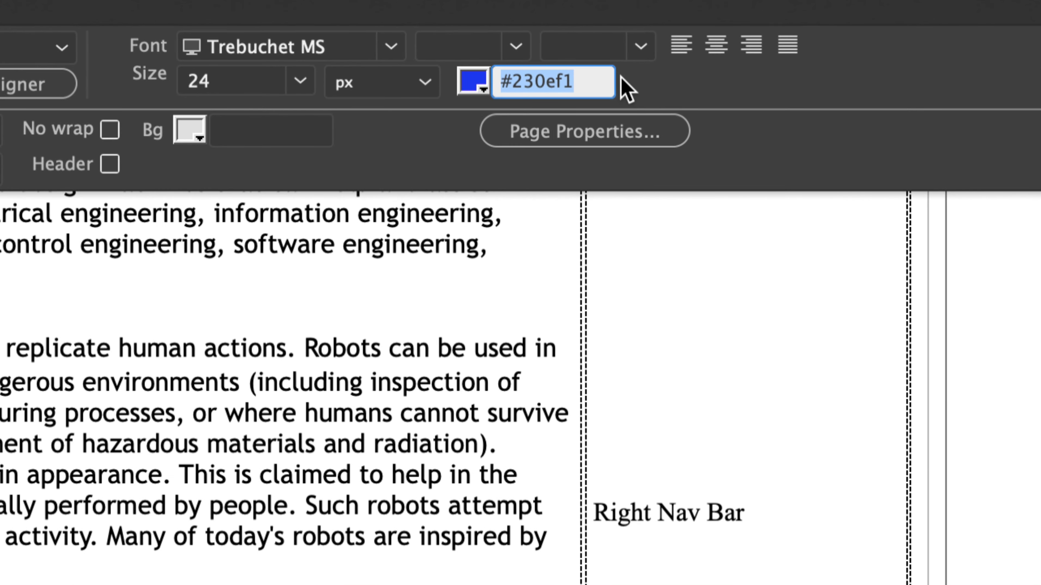
{"action": "left_click", "coordinate": [595, 82]}
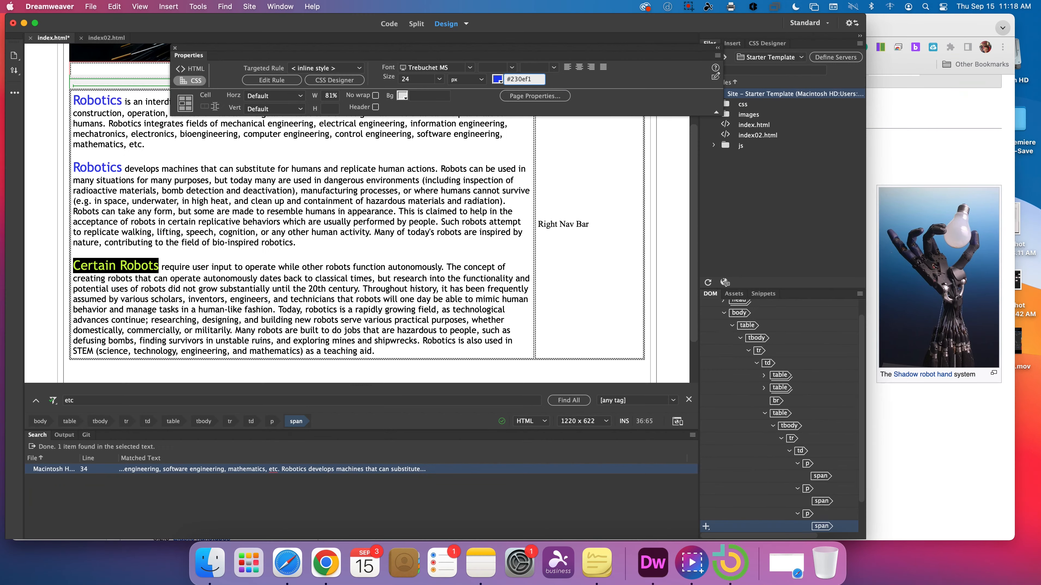
{"action": "left_click", "coordinate": [299, 243]}
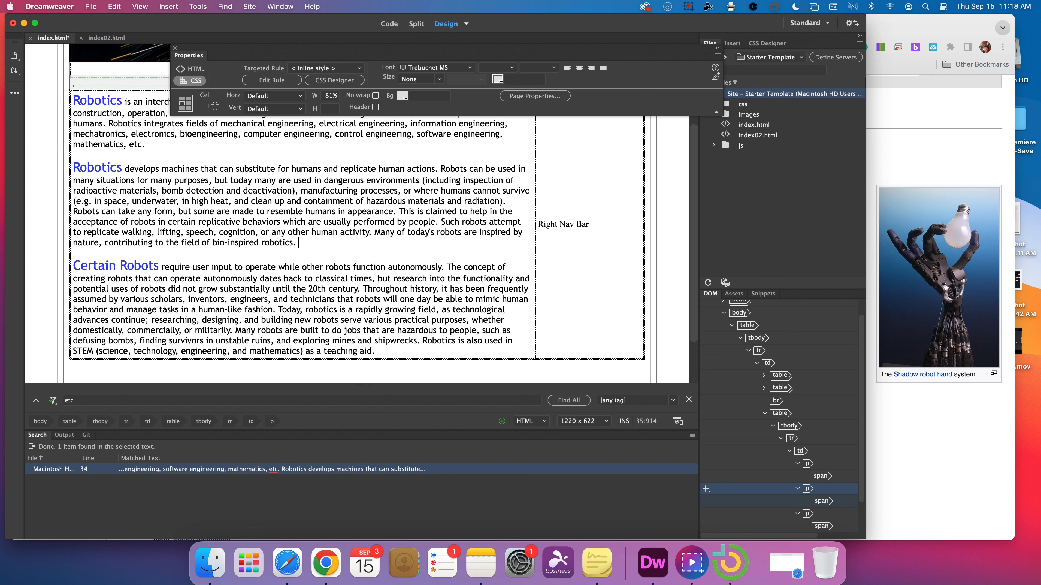
Save index.html and move the floating text properties window clear of the page's navigation row.
{"action": "left_click_drag", "start_coordinate": [311, 48], "coordinate": [400, 45]}
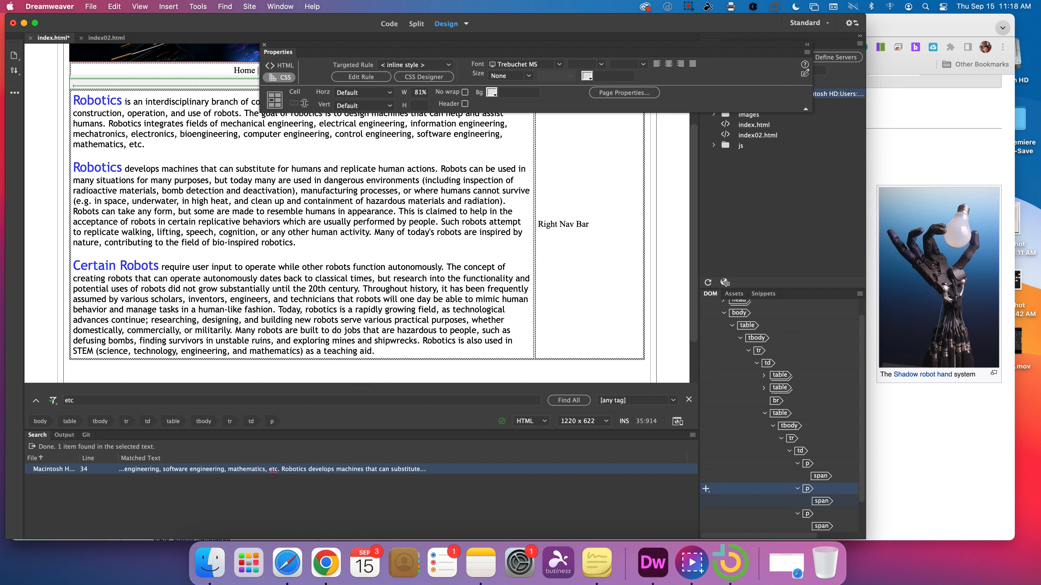
{"action": "left_click", "coordinate": [91, 6]}
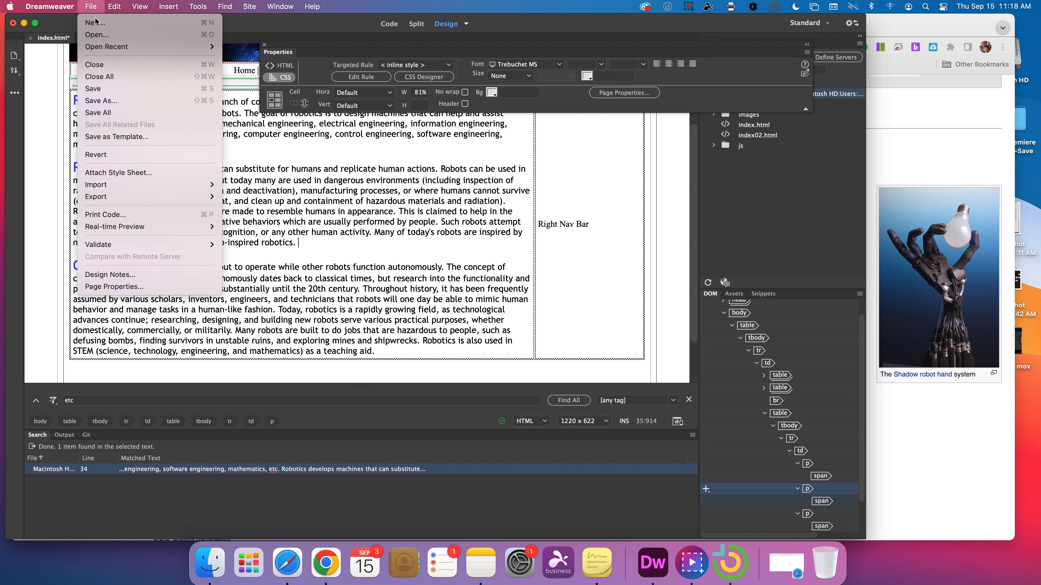
{"action": "left_click", "coordinate": [113, 92]}
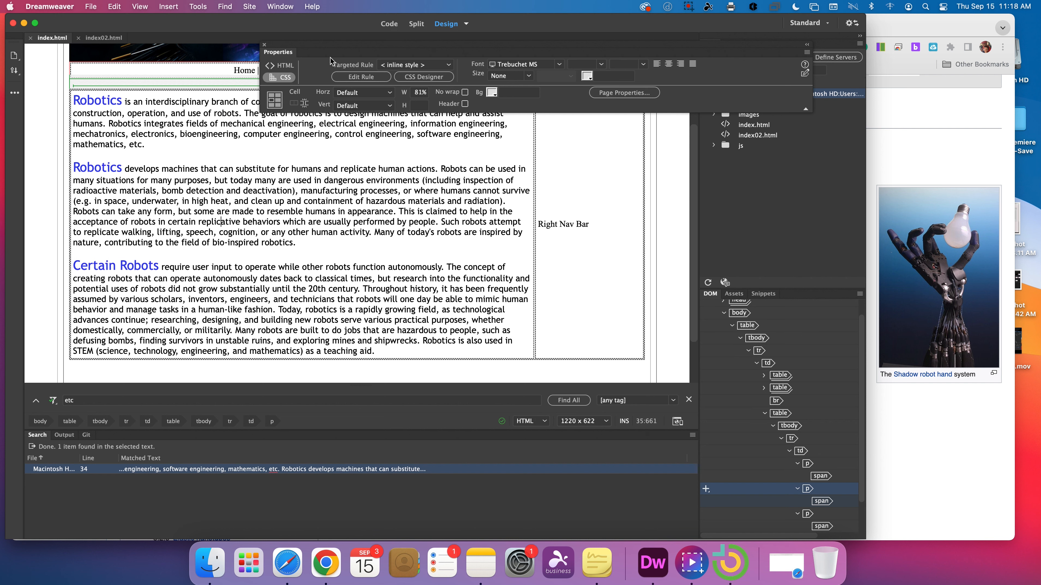
{"action": "left_click_drag", "start_coordinate": [315, 47], "coordinate": [577, 20]}
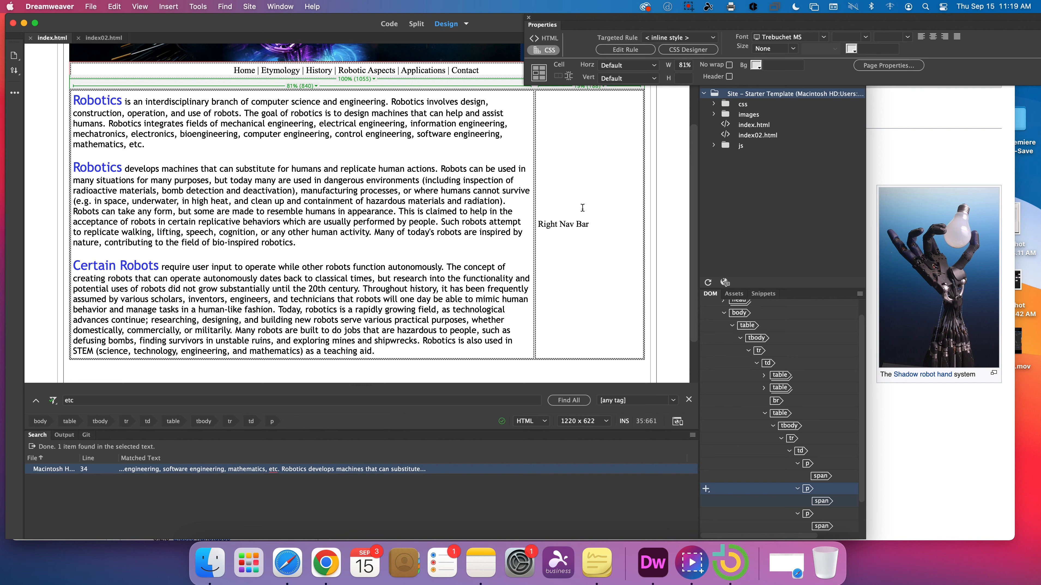
Switch to Gmail in Chrome, open the "Fwd: logo fix" email, examine its logo image enlarged, and return to Dreamweaver.
{"action": "left_click", "coordinate": [326, 562]}
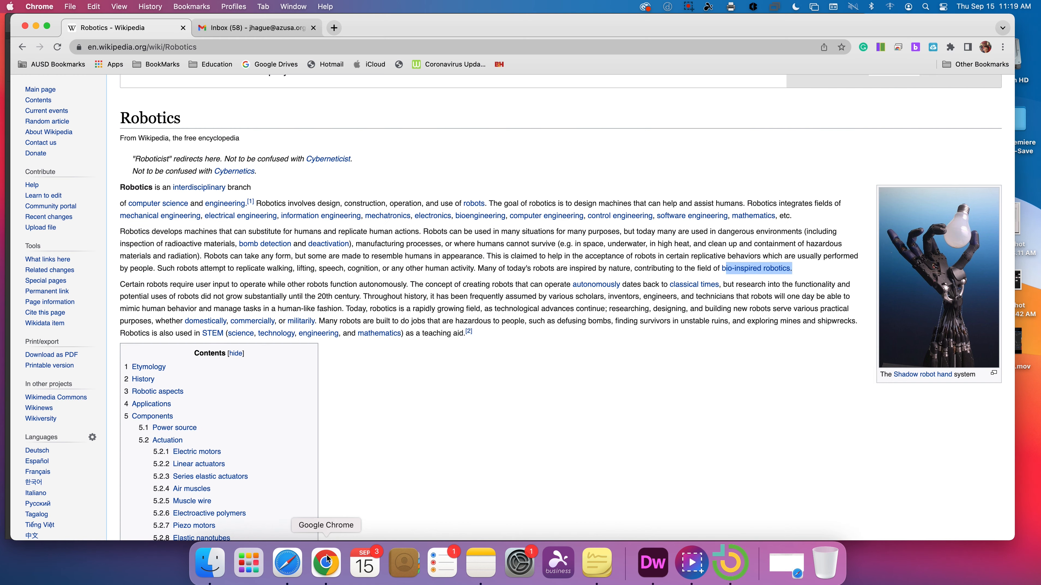
{"action": "left_click", "coordinate": [269, 28]}
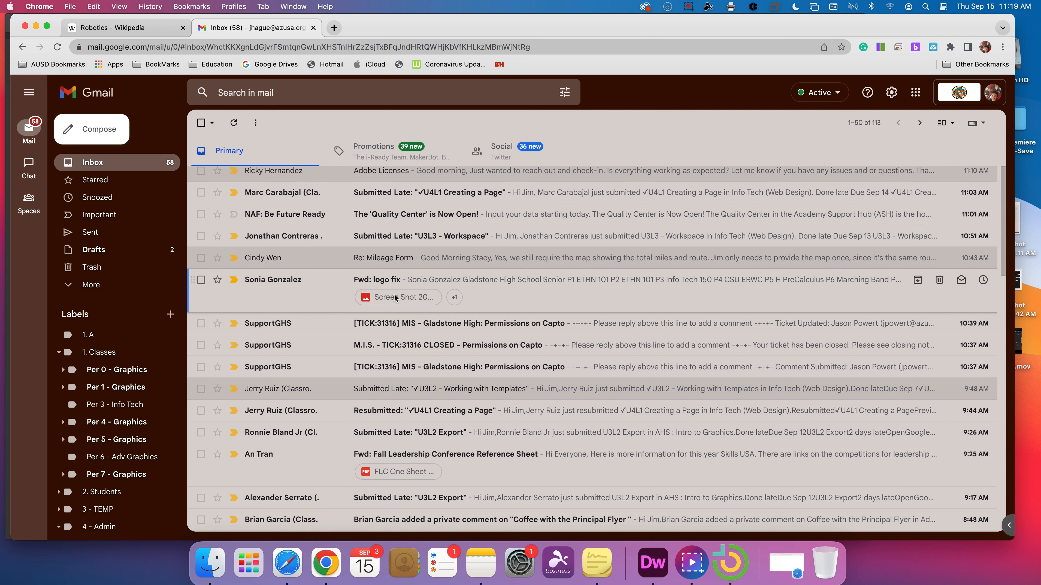
{"action": "left_click", "coordinate": [295, 294]}
{"action": "scroll", "coordinate": [393, 318], "scroll_direction": "down", "scroll_amount": 2}
{"action": "scroll", "coordinate": [394, 317], "scroll_direction": "down", "scroll_amount": 5}
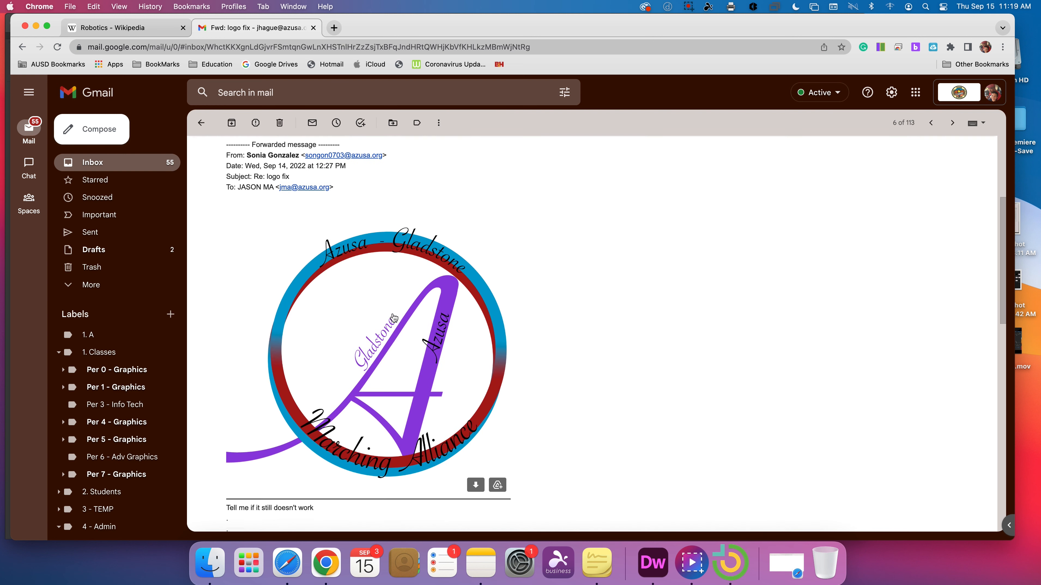
{"action": "left_click", "coordinate": [394, 318]}
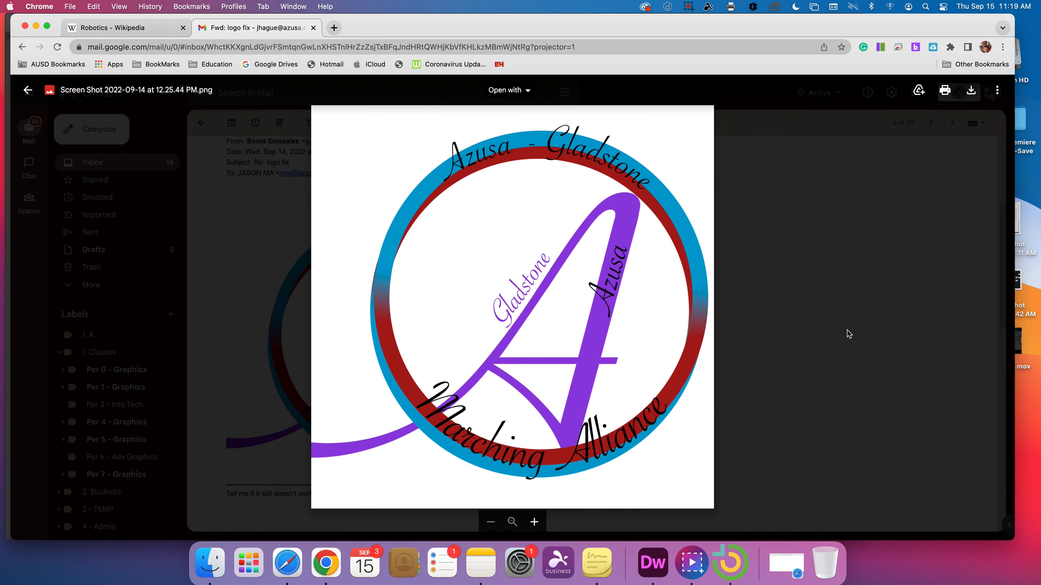
{"action": "left_click", "coordinate": [27, 90]}
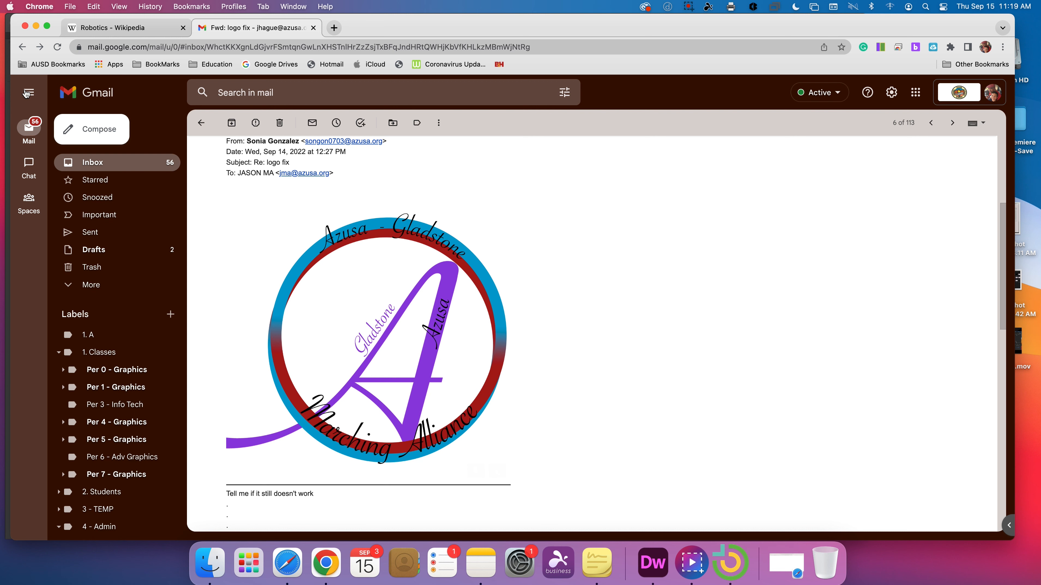
{"action": "key", "text": "super+Tab"}
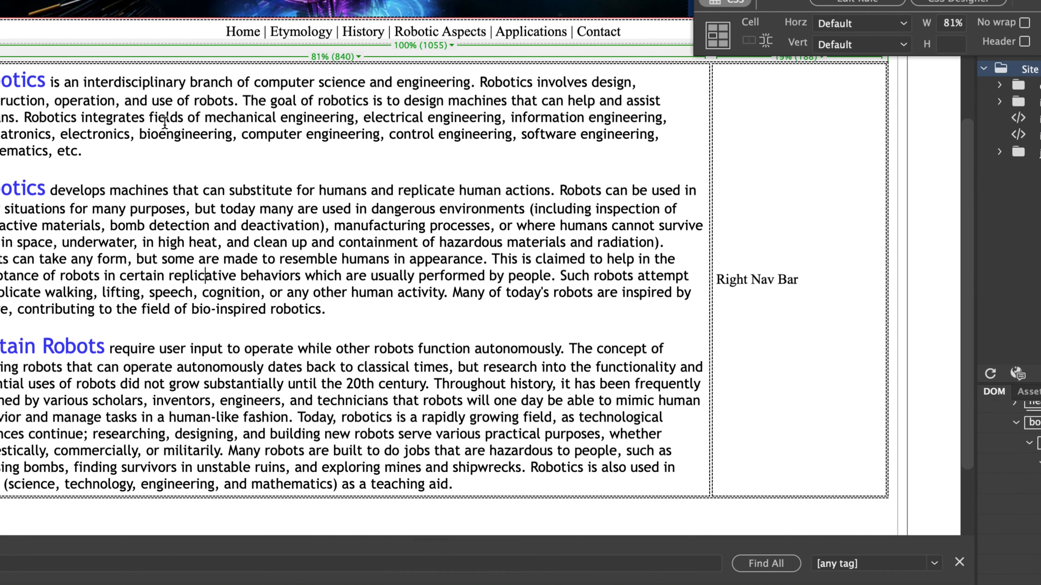
Italicize the first paragraph's closing sentence, starting "Robotics integrates fields", and move the floating properties window aside.
{"action": "left_click_drag", "start_coordinate": [24, 118], "coordinate": [435, 150]}
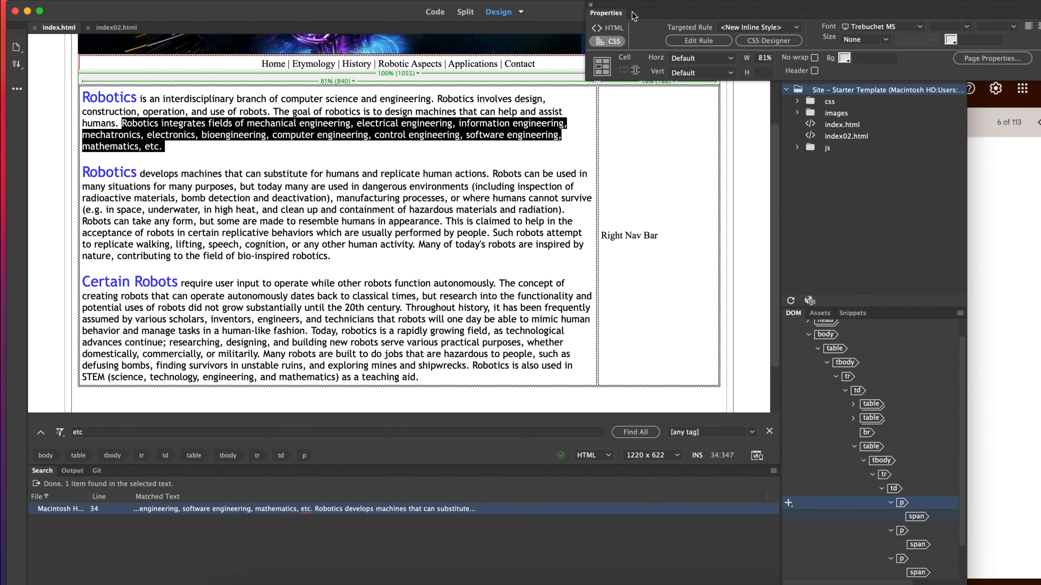
{"action": "left_click_drag", "start_coordinate": [690, 6], "coordinate": [511, 6]}
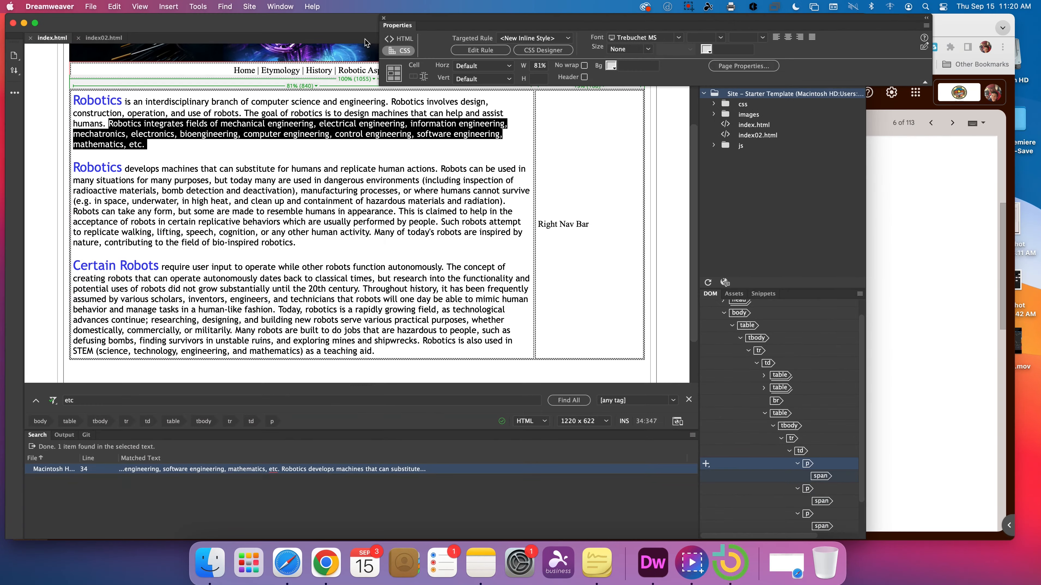
{"action": "left_click", "coordinate": [342, 27]}
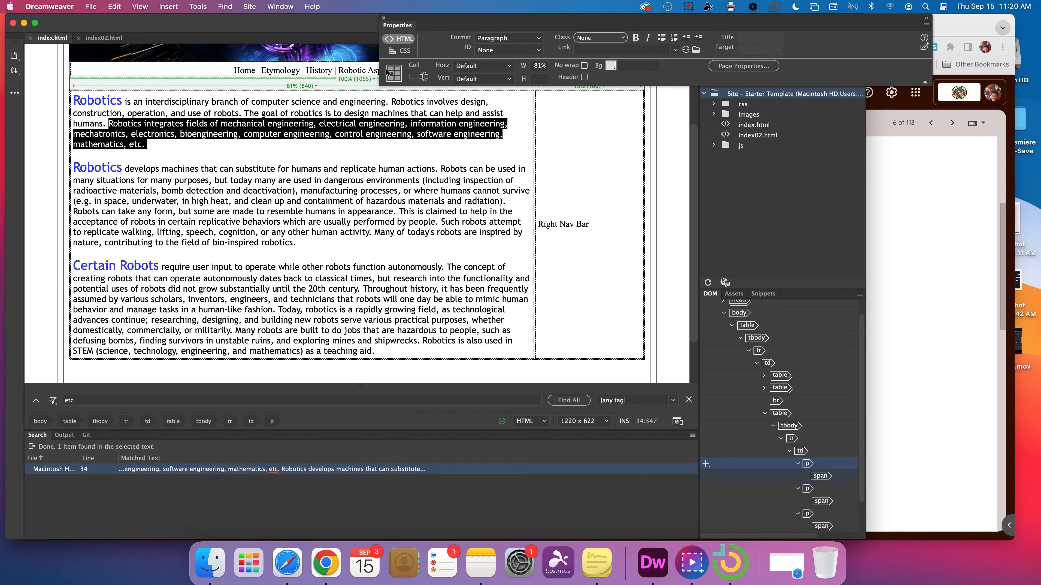
{"action": "left_click", "coordinate": [414, 50]}
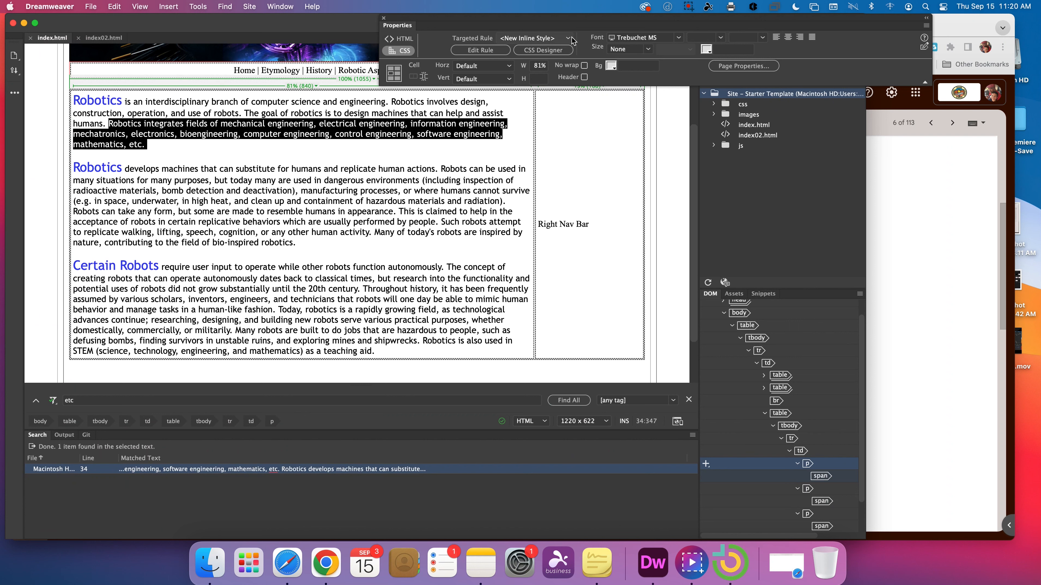
{"action": "left_click_drag", "start_coordinate": [590, 20], "coordinate": [500, 29]}
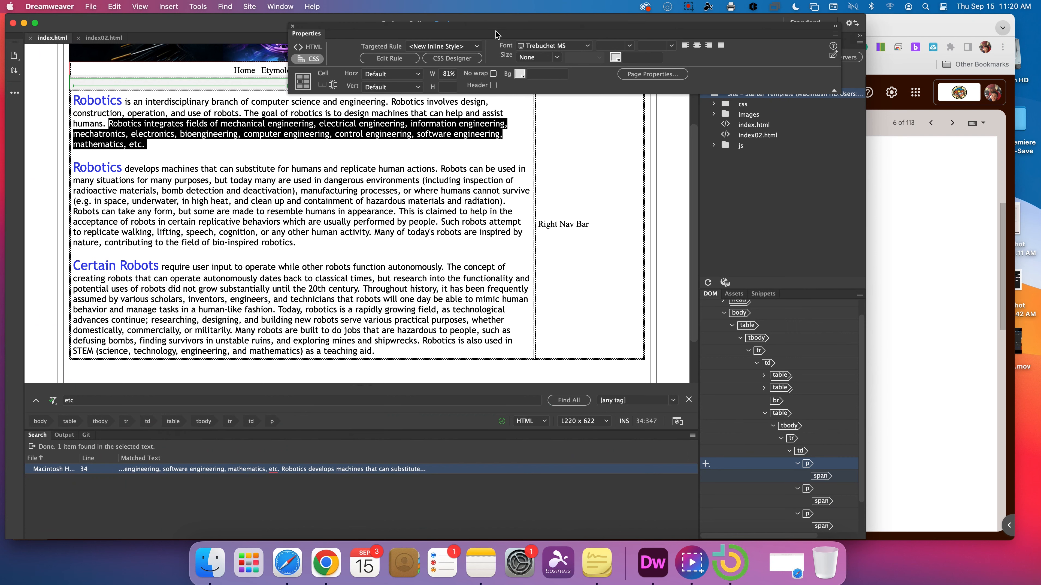
{"action": "left_click", "coordinate": [308, 47]}
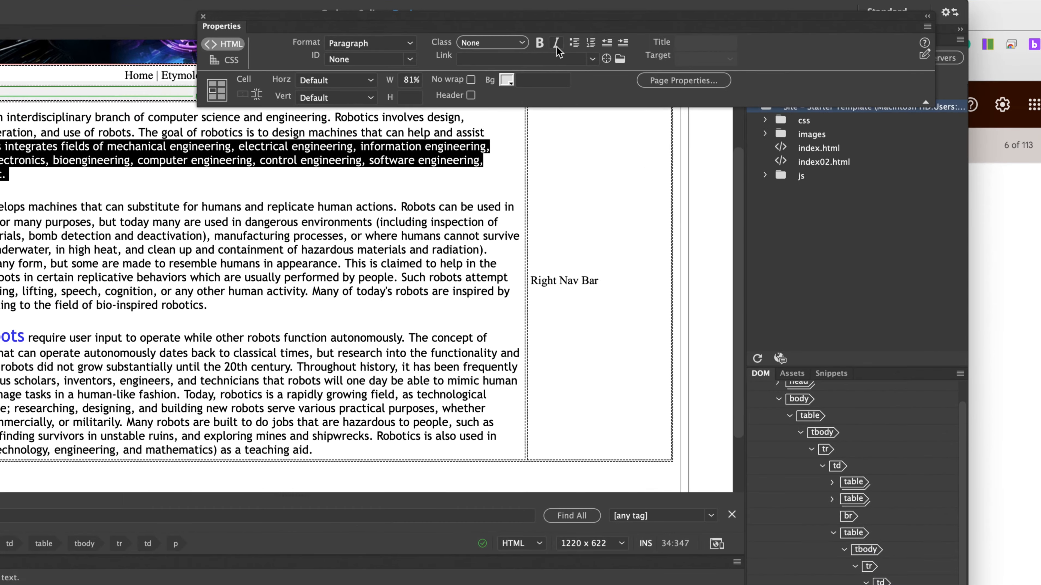
{"action": "left_click", "coordinate": [556, 43]}
{"action": "left_click", "coordinate": [343, 188]}
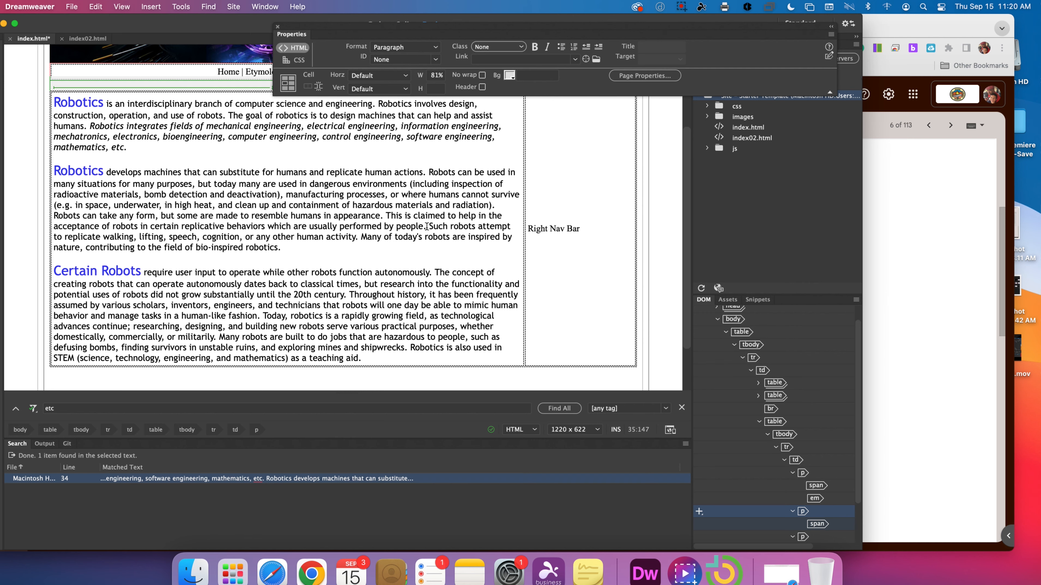
Italicize the second paragraph's sentence from "Such robots attempt" through "any other human activity.".
{"action": "left_click_drag", "start_coordinate": [429, 227], "coordinate": [357, 242]}
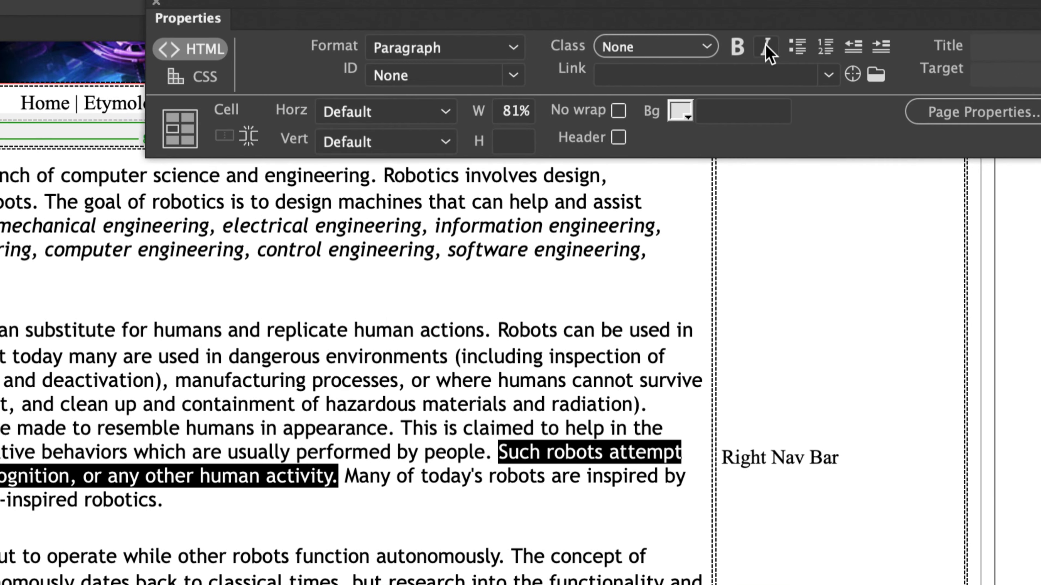
{"action": "left_click", "coordinate": [568, 49]}
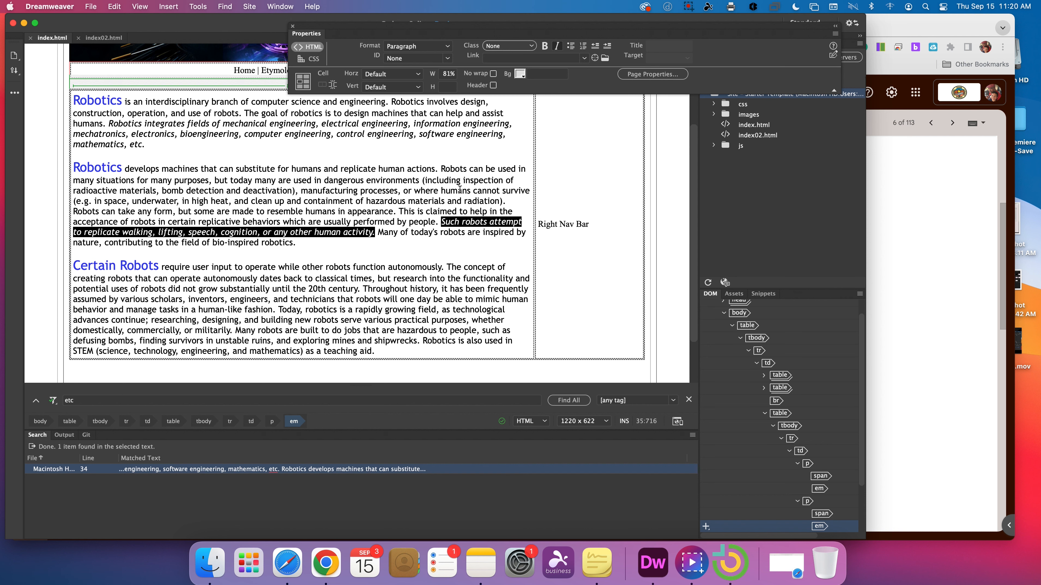
{"action": "scroll", "coordinate": [460, 190], "scroll_direction": "up", "scroll_amount": 3}
{"action": "left_click", "coordinate": [460, 241]}
{"action": "scroll", "coordinate": [460, 241], "scroll_direction": "down", "scroll_amount": 5}
{"action": "mouse_move", "coordinate": [444, 211]}
{"action": "left_mouse_down"}
{"action": "mouse_move", "coordinate": [307, 233]}
{"action": "mouse_move", "coordinate": [443, 226]}
{"action": "left_mouse_up"}
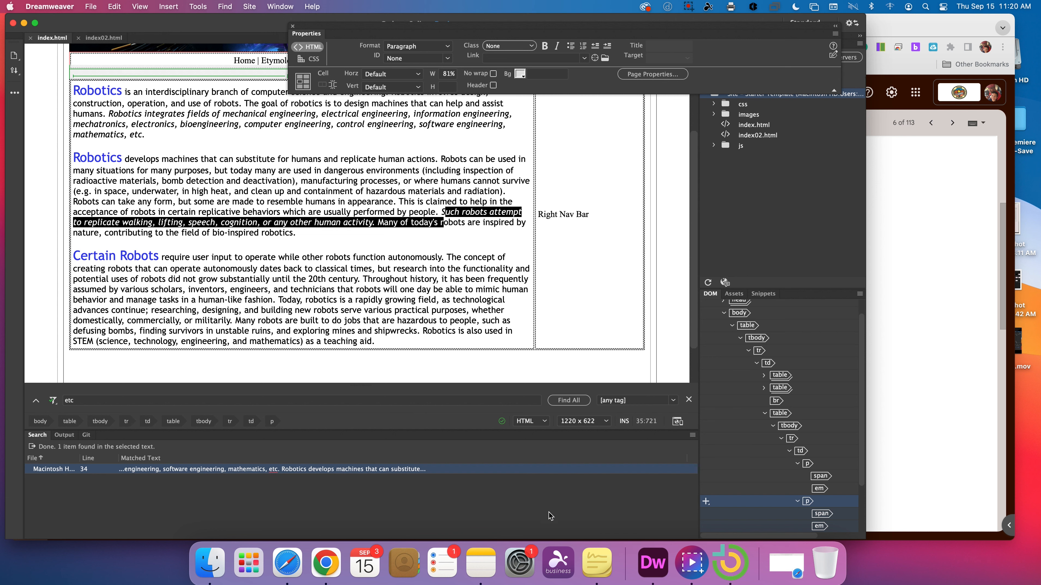
Switch to Splashtop Business, try to connect to the GHS-C18-28-DT computer, and close its windows.
{"action": "left_click", "coordinate": [554, 558]}
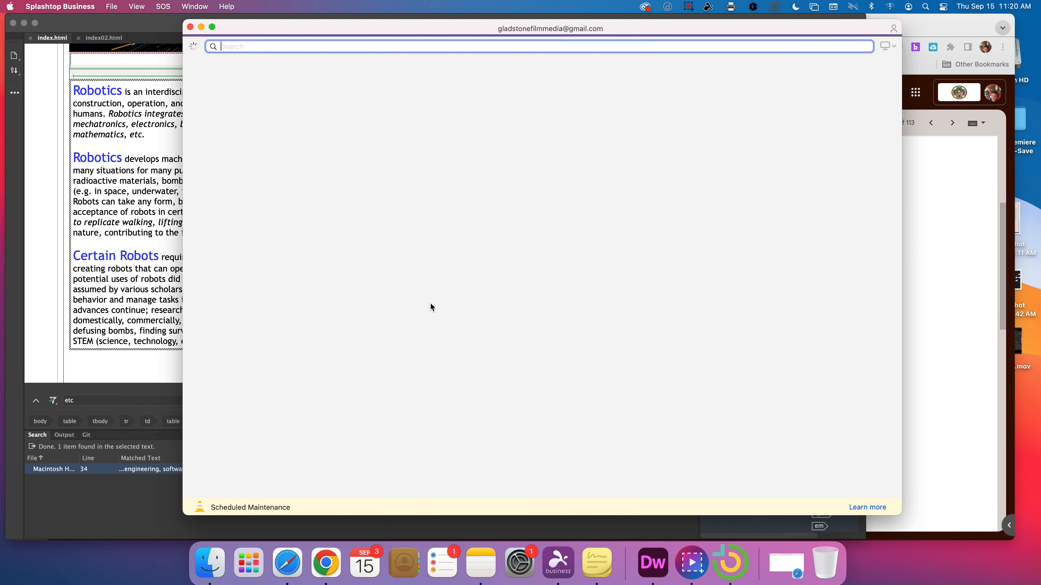
{"action": "scroll", "coordinate": [369, 312], "scroll_direction": "down", "scroll_amount": 10}
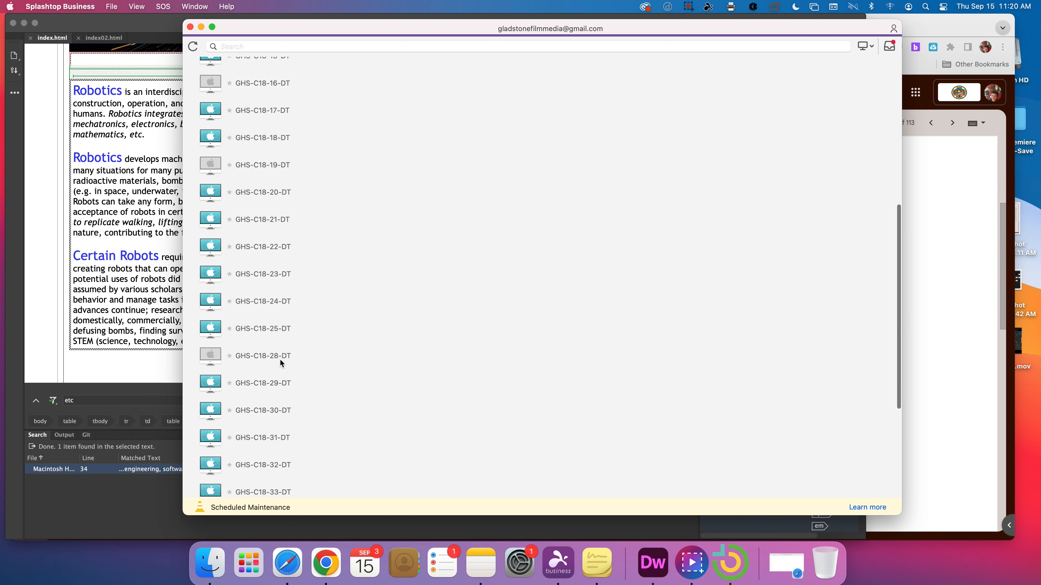
{"action": "double_click", "coordinate": [278, 357]}
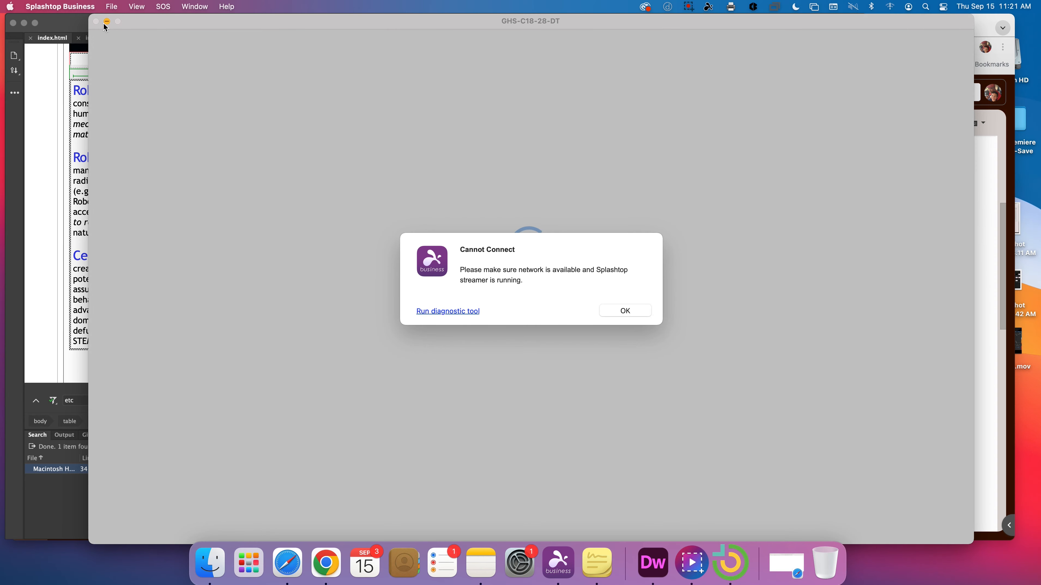
{"action": "left_click", "coordinate": [611, 309]}
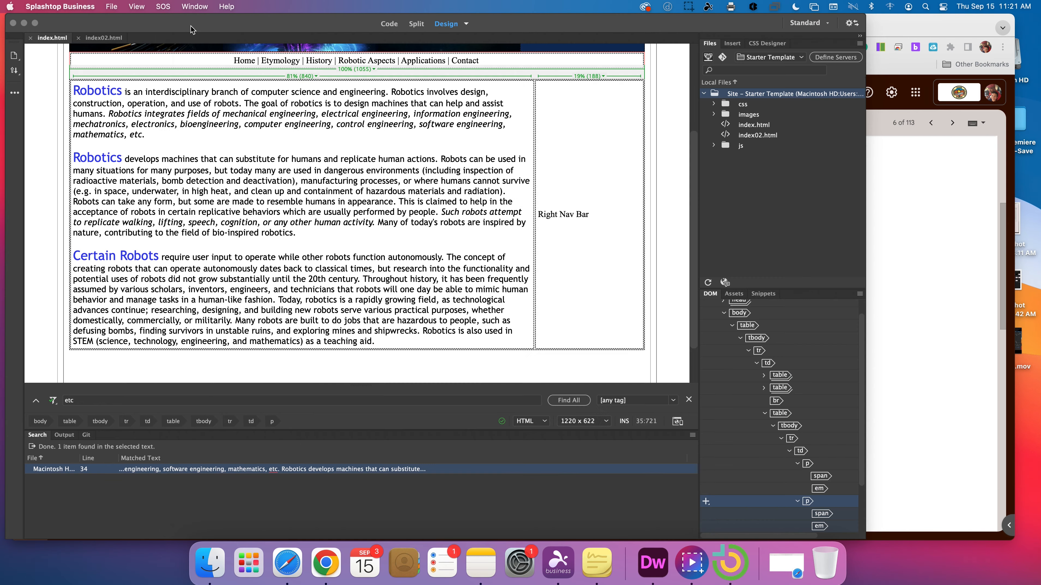
{"action": "left_click", "coordinate": [190, 27]}
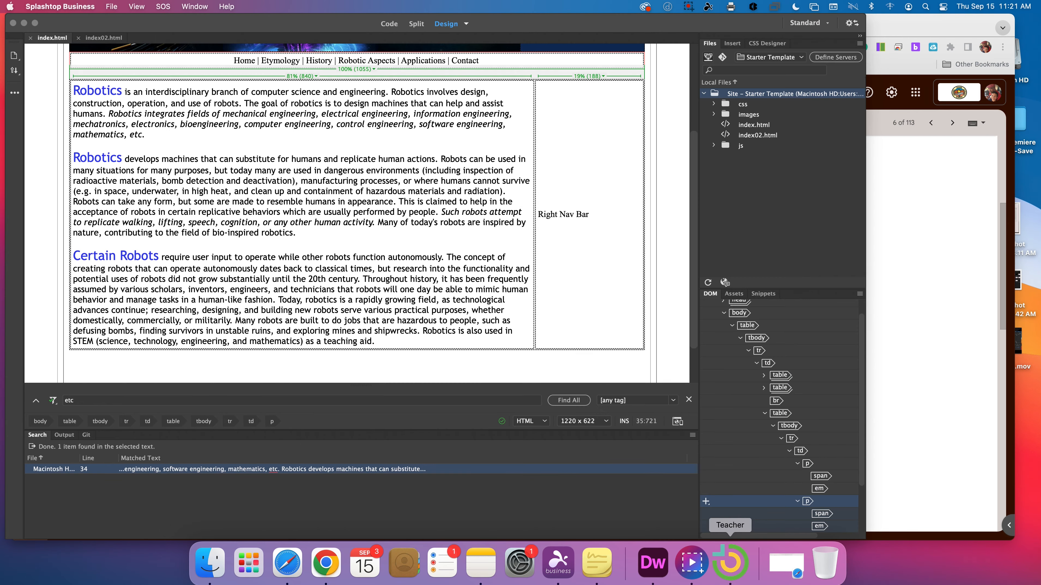
Switch to the LanSchool Teacher Console, look through the list of student computers and their current applications, and close the console.
{"action": "left_click", "coordinate": [733, 564]}
{"action": "scroll", "coordinate": [296, 315], "scroll_direction": "down", "scroll_amount": 5}
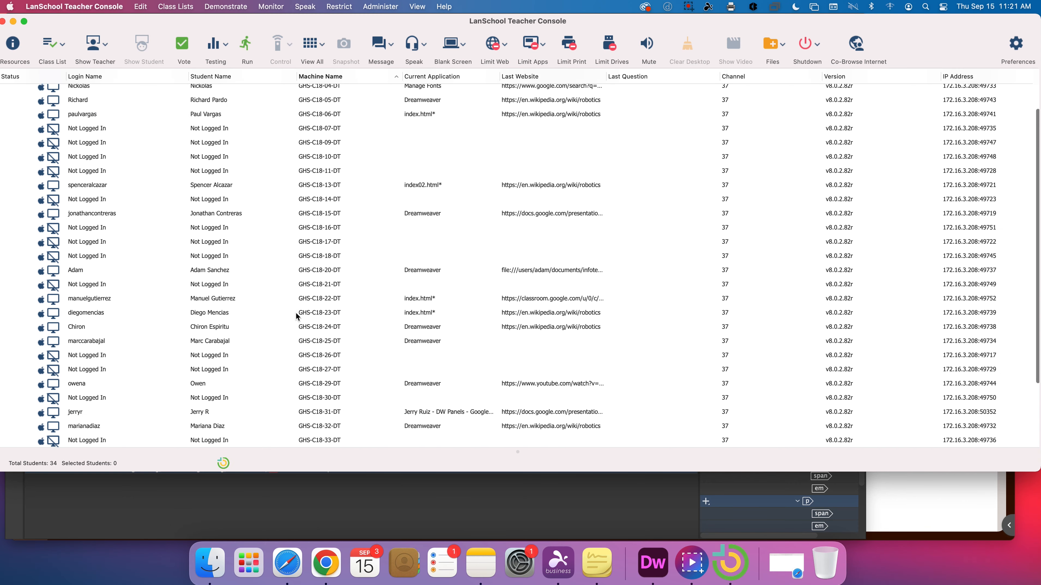
{"action": "scroll", "coordinate": [296, 315], "scroll_direction": "down", "scroll_amount": 3}
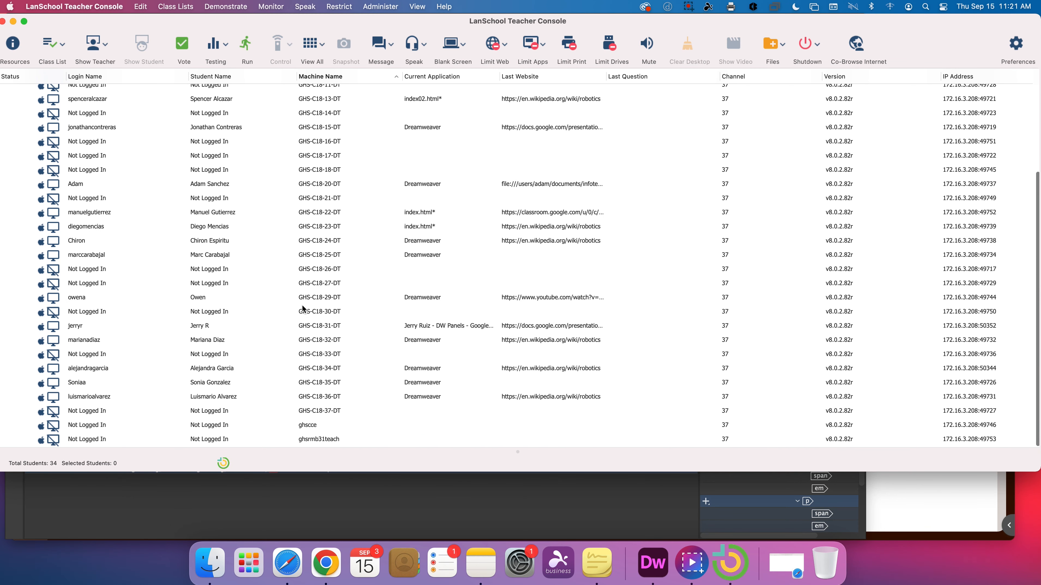
{"action": "left_click", "coordinate": [3, 21]}
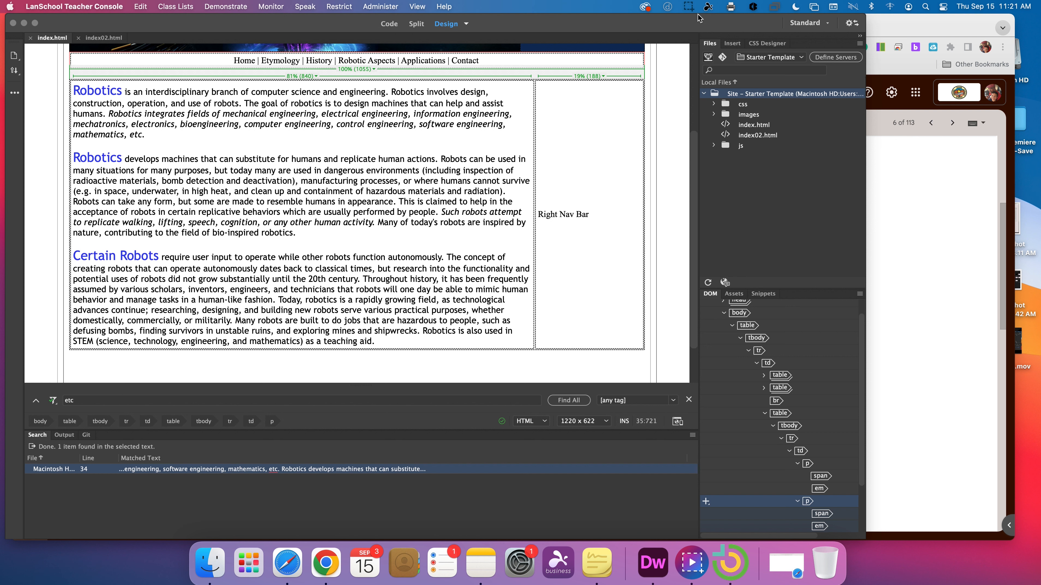
Switch to the Wikipedia Robotics page in Chrome and save its robot hand picture as Robot_hand01.jpg in the Practice02 images folder.
{"action": "key", "text": "super+Tab"}
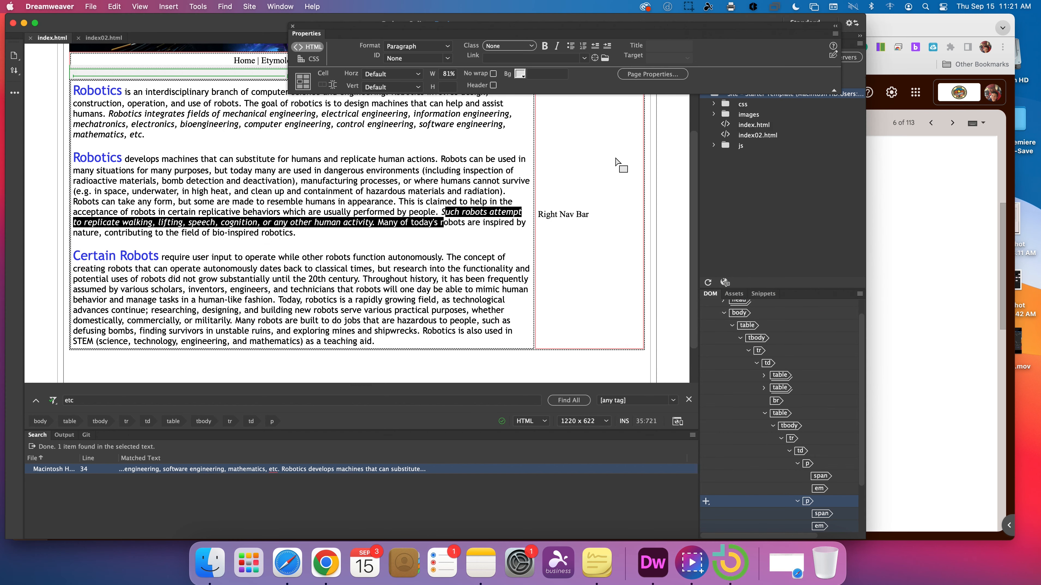
{"action": "key", "text": "super+Tab"}
{"action": "key", "text": "Tab"}
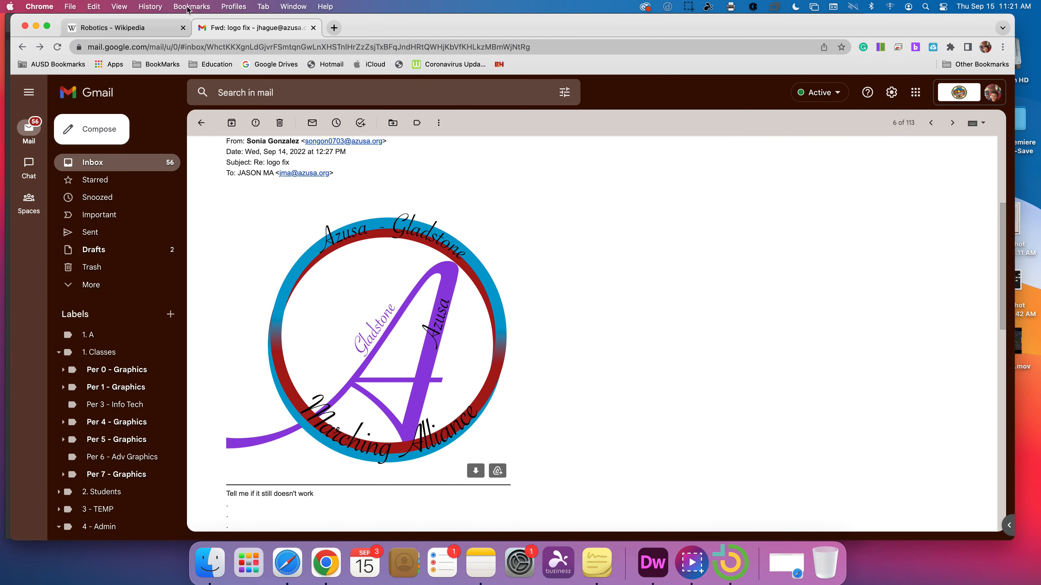
{"action": "left_click", "coordinate": [123, 29]}
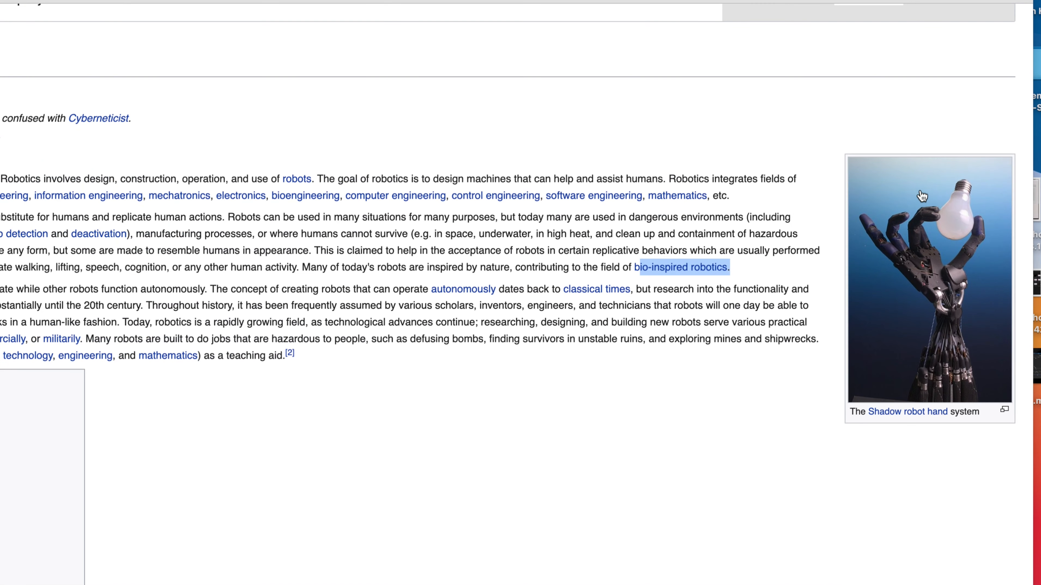
{"action": "right_click", "coordinate": [926, 204]}
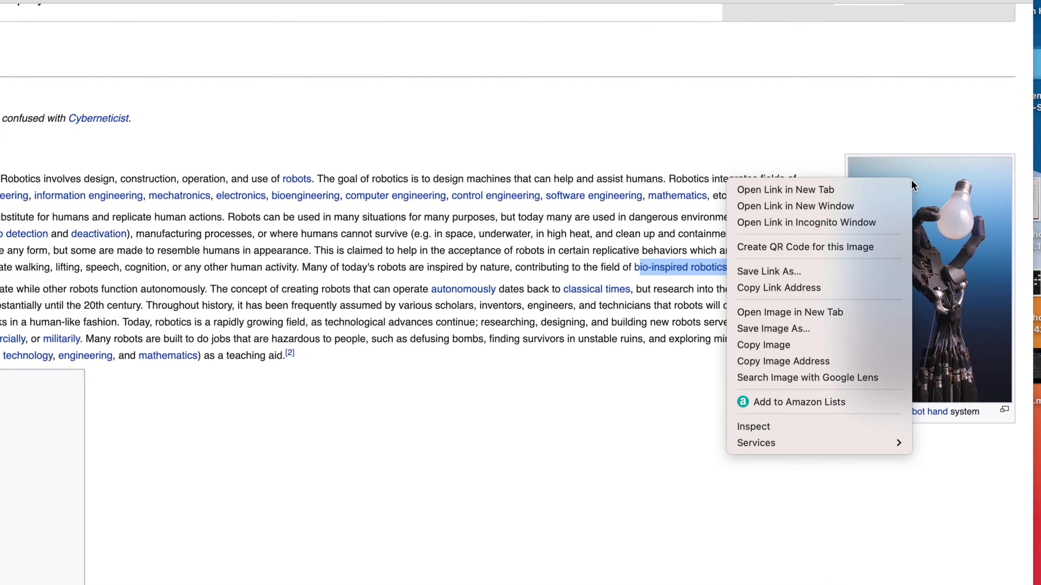
{"action": "left_click", "coordinate": [815, 330]}
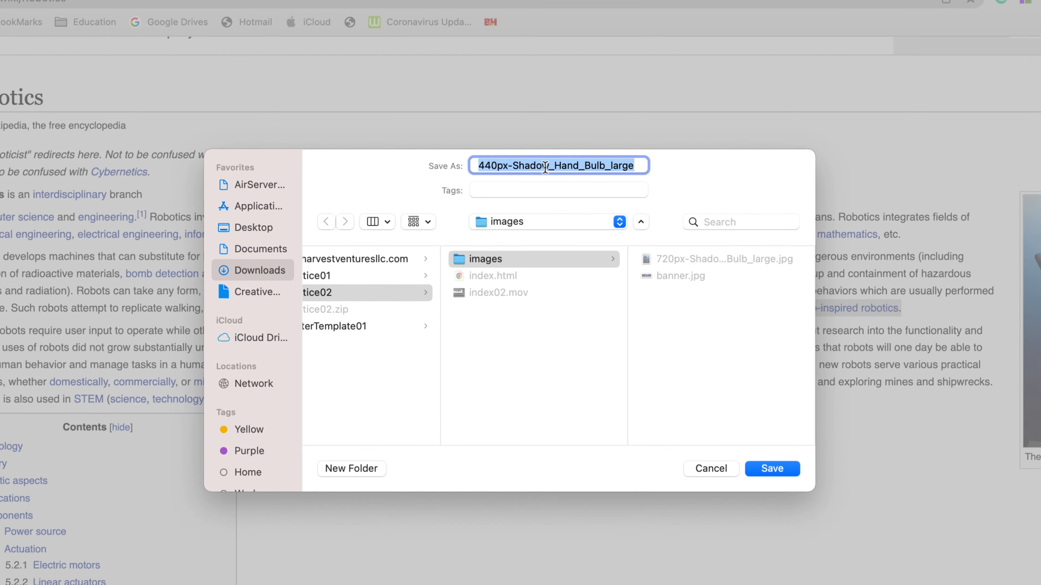
{"action": "left_click", "coordinate": [545, 168]}
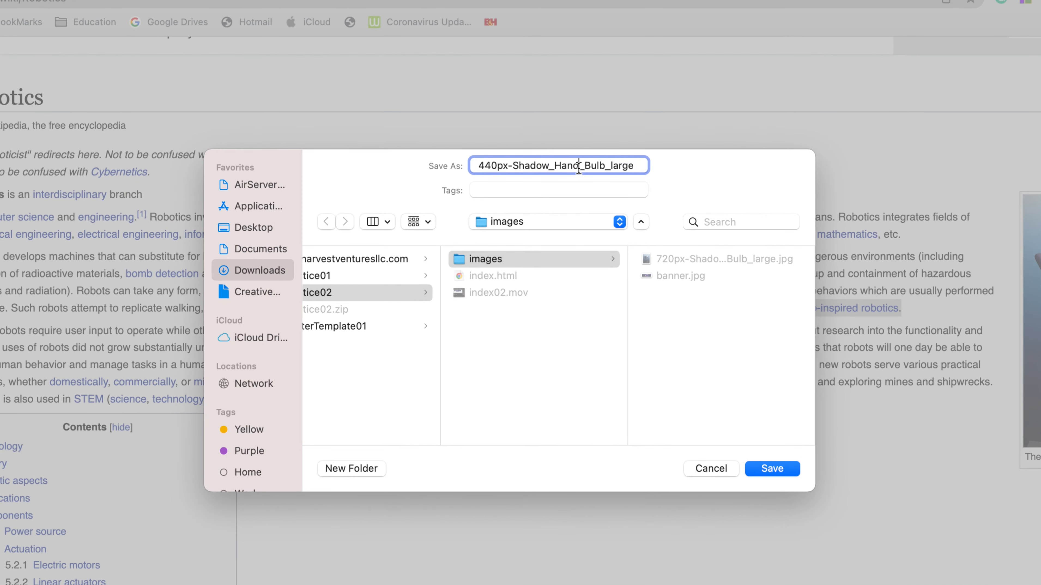
{"action": "key", "text": "cmd+a"}
{"action": "type", "text": "Robot_"}
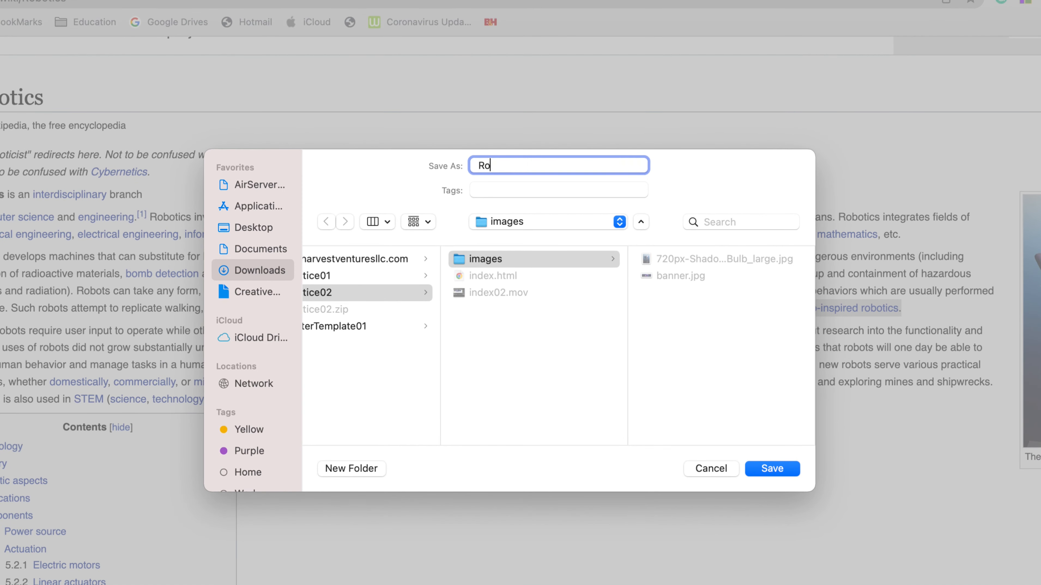
{"action": "type", "text": "hand01.jpg"}
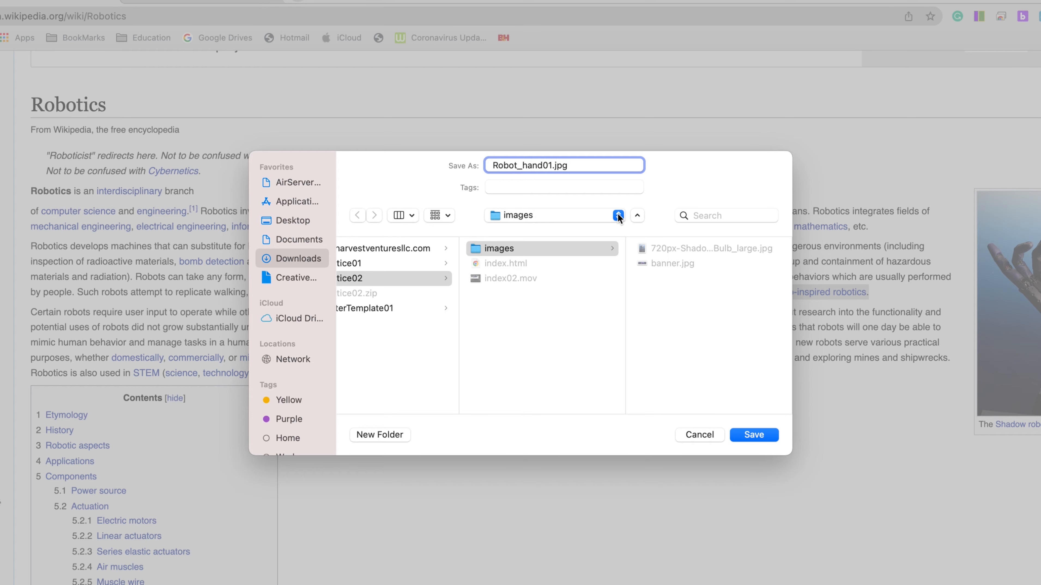
{"action": "left_click", "coordinate": [757, 433]}
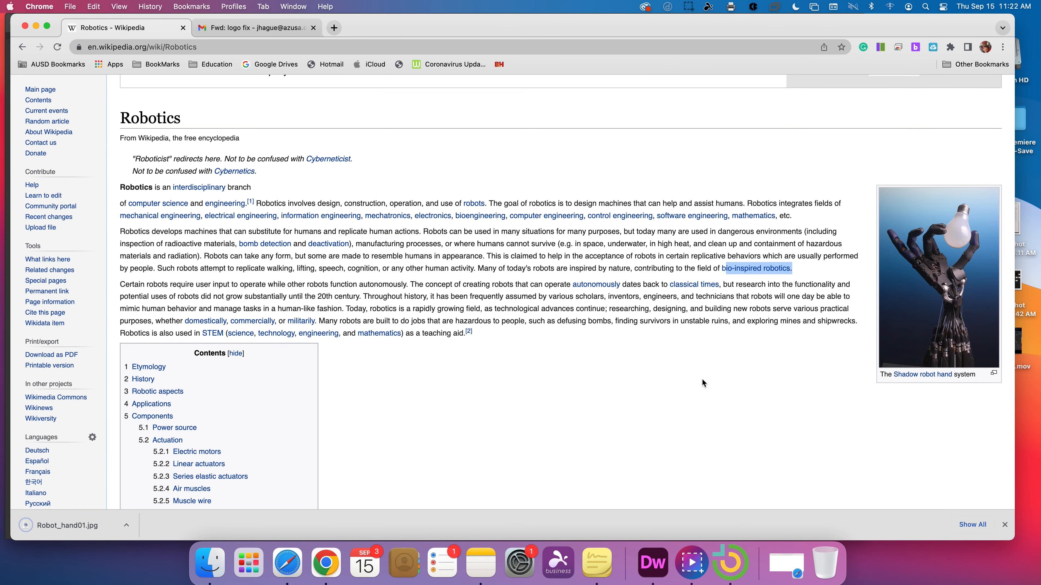
Return to Dreamweaver, place the insertion point before the first paragraph's "Robotics", and move the floating properties window clear of the side panels.
{"action": "key", "text": "super+Tab"}
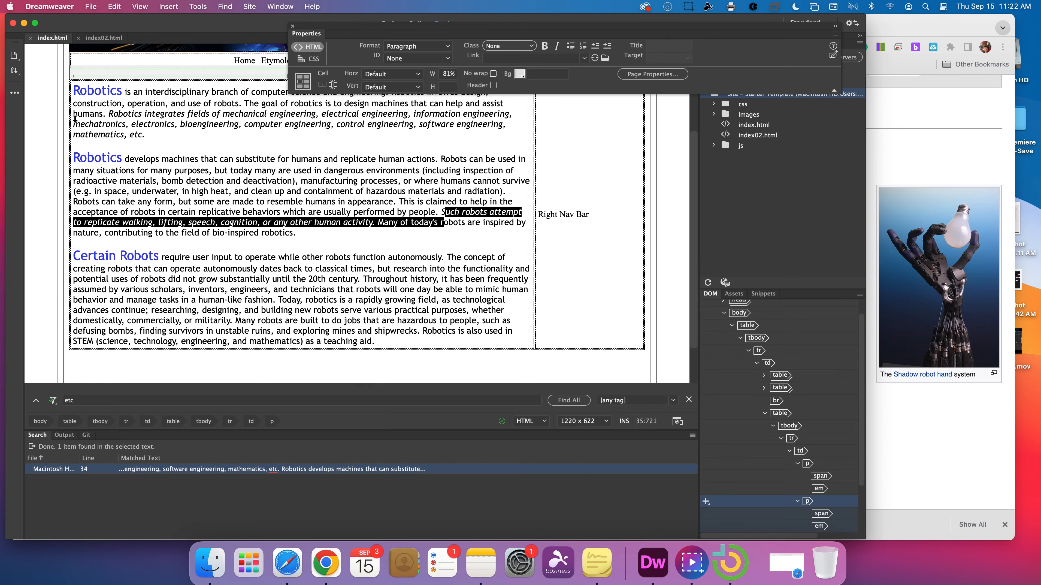
{"action": "left_click", "coordinate": [71, 91]}
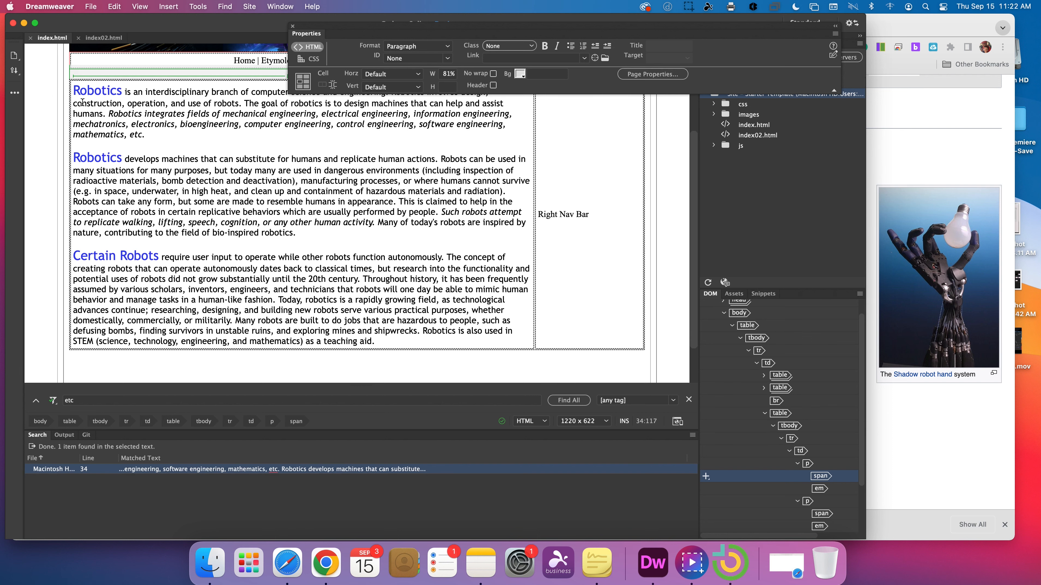
{"action": "scroll", "coordinate": [136, 128], "scroll_direction": "up", "scroll_amount": 5}
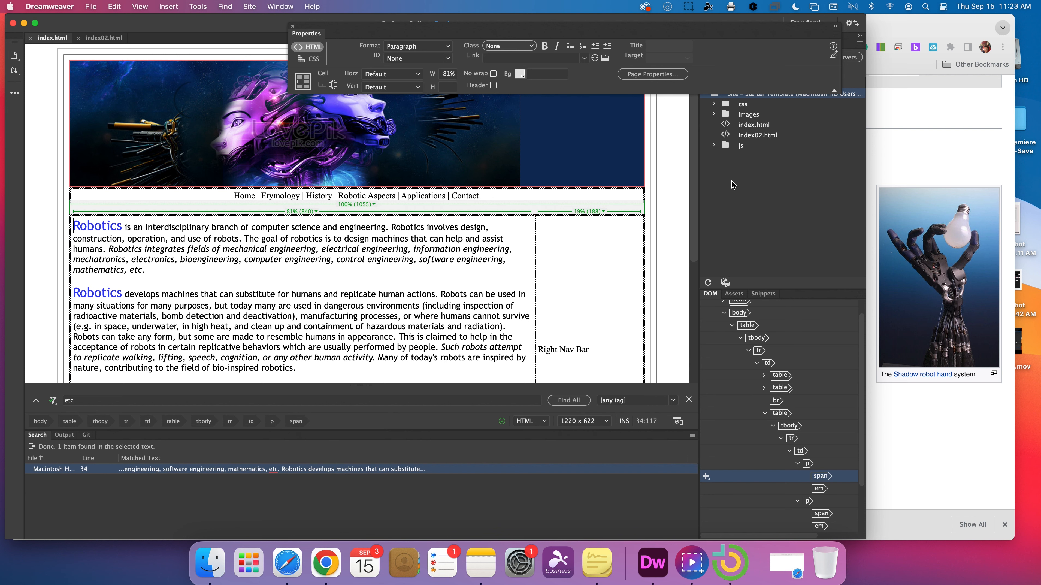
{"action": "left_click_drag", "start_coordinate": [573, 23], "coordinate": [448, 21]}
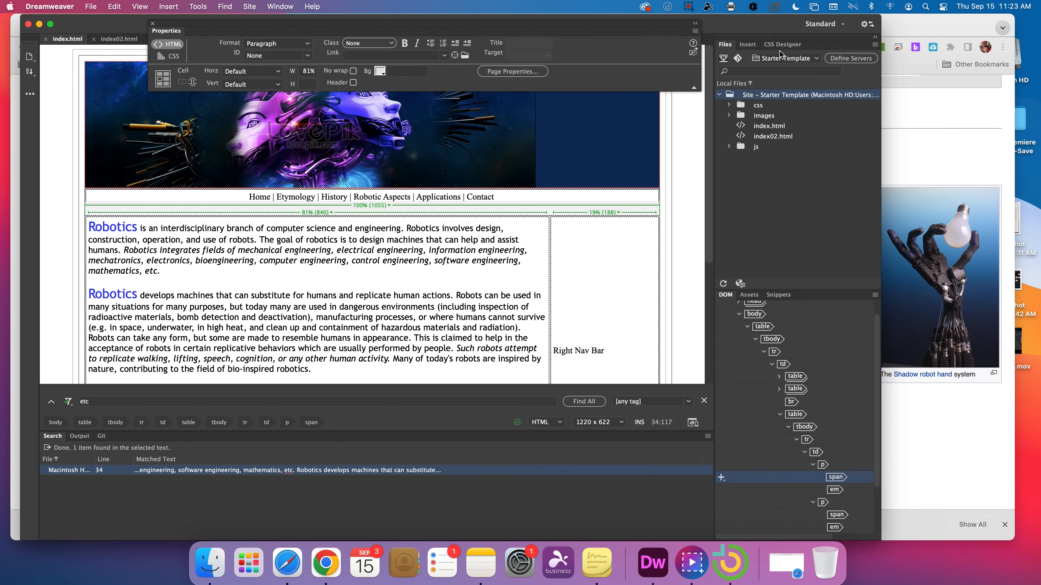
Insert Robot_hand01.jpg from the Practice02 images folder before the first paragraph's "Robotics".
{"action": "left_click", "coordinate": [750, 45]}
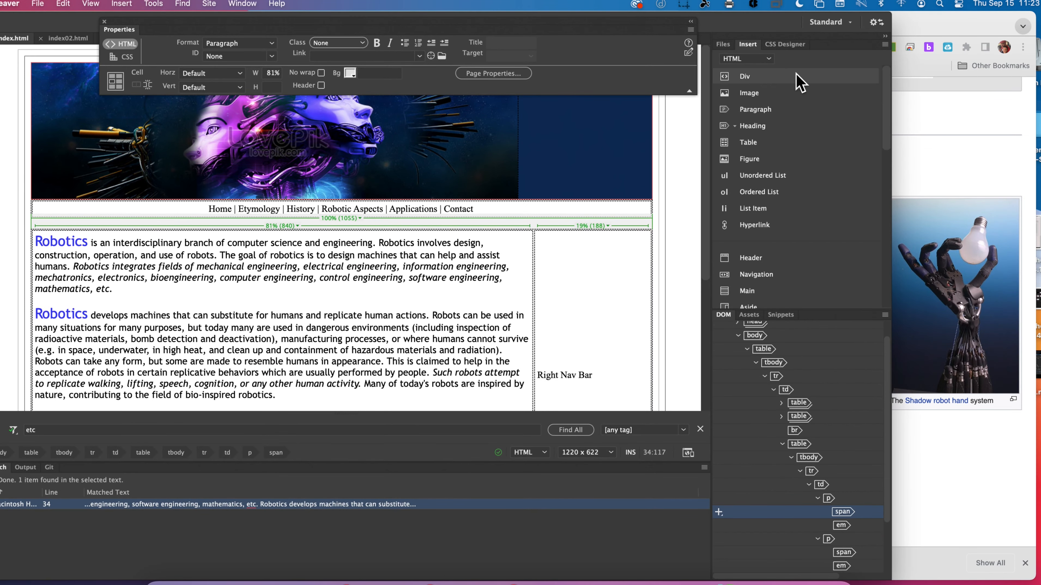
{"action": "left_click", "coordinate": [121, 4]}
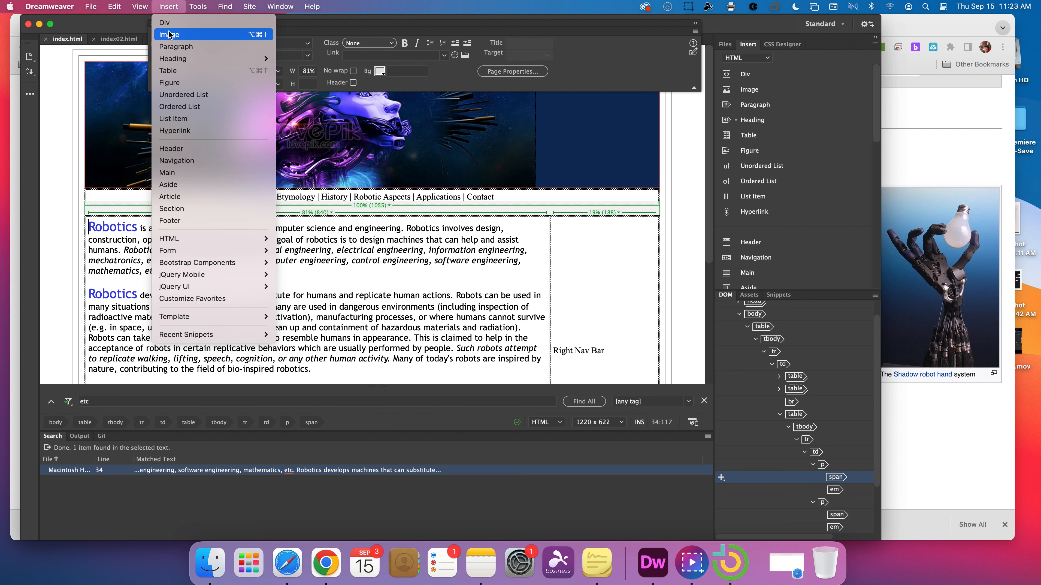
{"action": "left_click", "coordinate": [170, 35]}
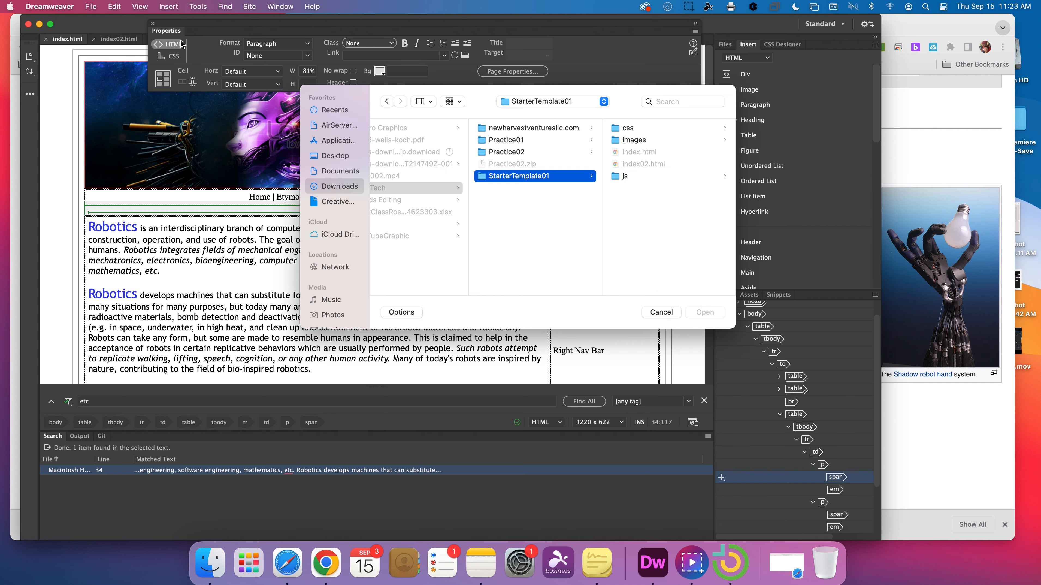
{"action": "left_click", "coordinate": [528, 156]}
{"action": "left_click", "coordinate": [624, 129]}
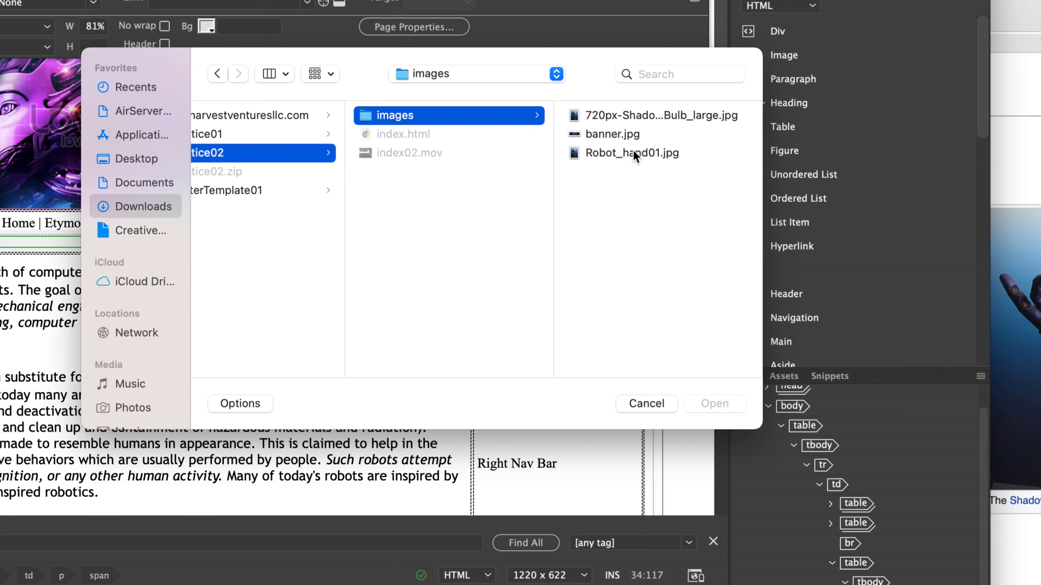
{"action": "left_click", "coordinate": [653, 152]}
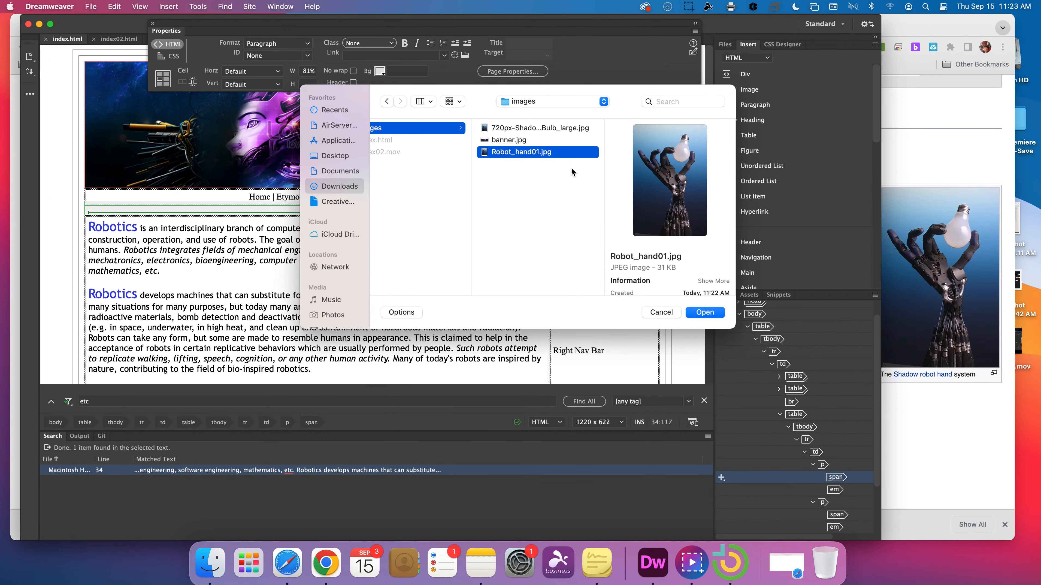
{"action": "left_click", "coordinate": [706, 312]}
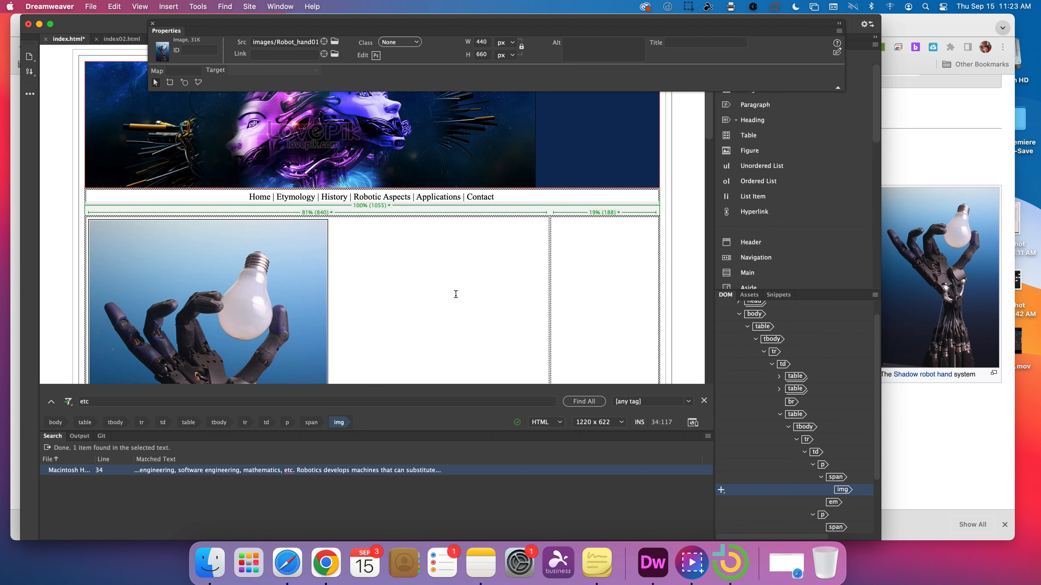
Shrink the inserted robot hand image proportionally to about 215 by 322 px and deselect it.
{"action": "scroll", "coordinate": [450, 294], "scroll_direction": "down", "scroll_amount": 6}
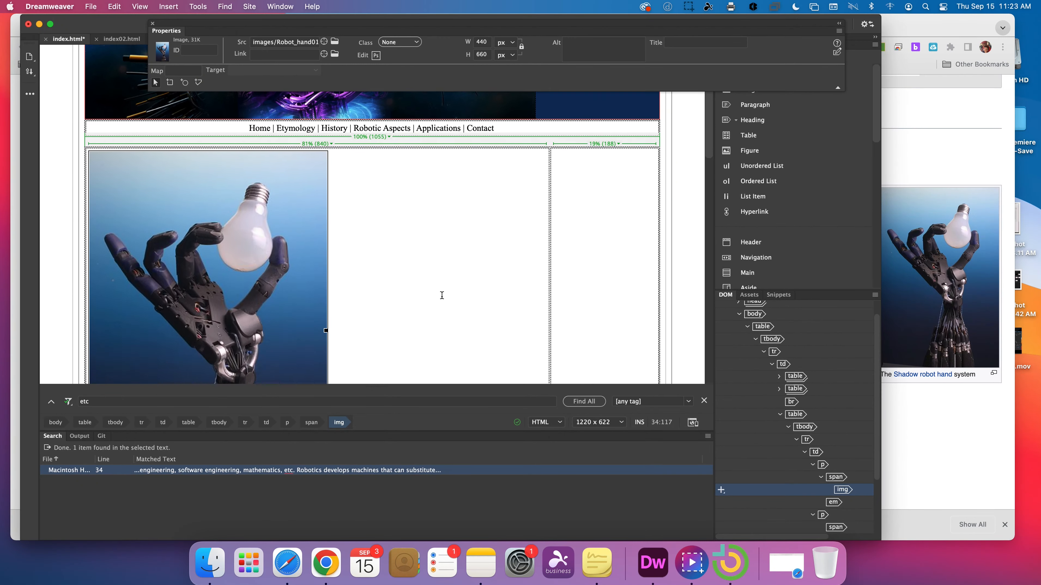
{"action": "scroll", "coordinate": [442, 295], "scroll_direction": "down", "scroll_amount": 2}
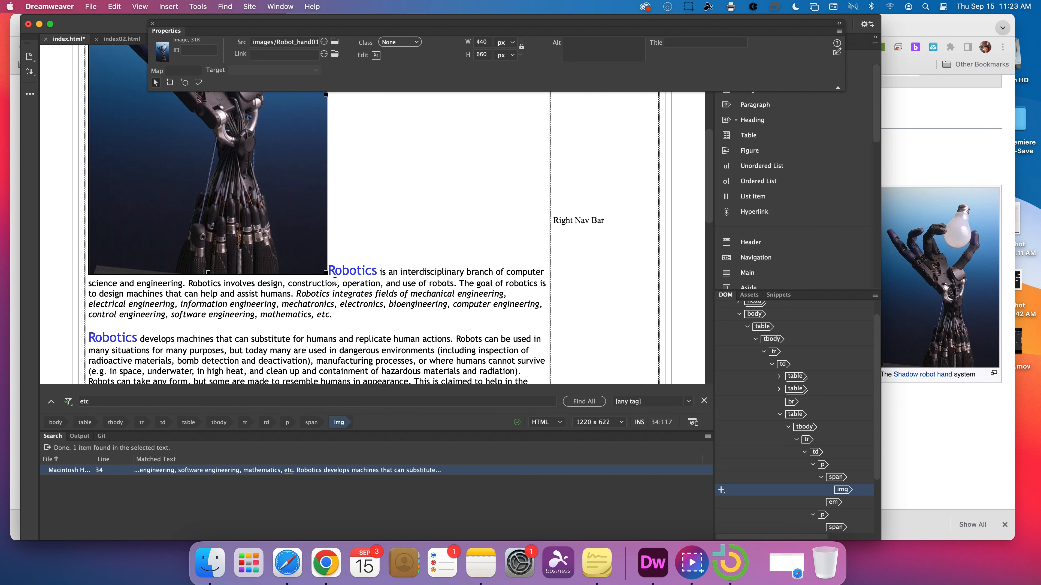
{"action": "left_click_drag", "start_coordinate": [326, 273], "coordinate": [205, 177]}
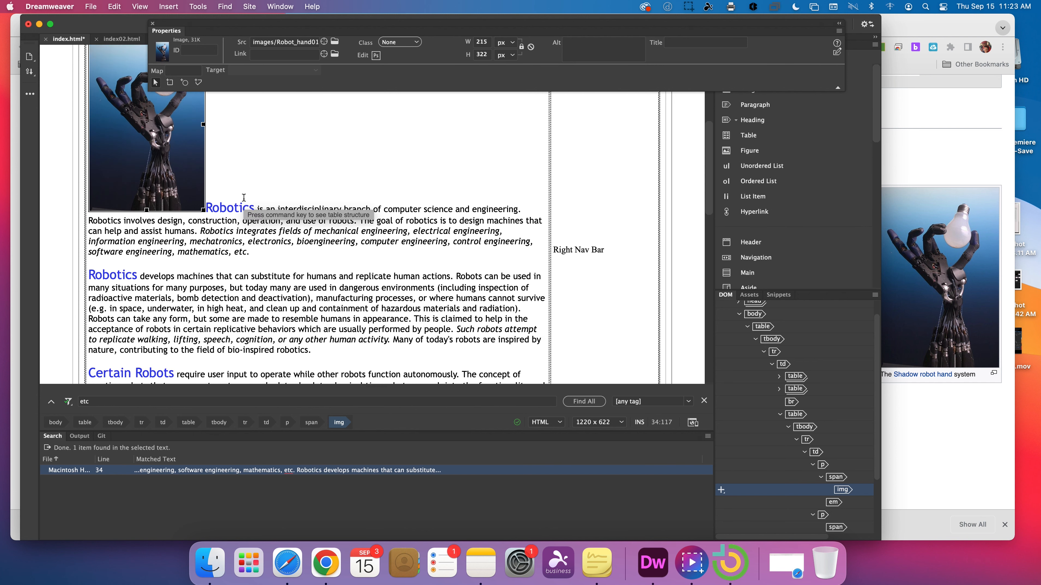
{"action": "scroll", "coordinate": [243, 197], "scroll_direction": "up", "scroll_amount": 4}
{"action": "left_click", "coordinate": [212, 167]}
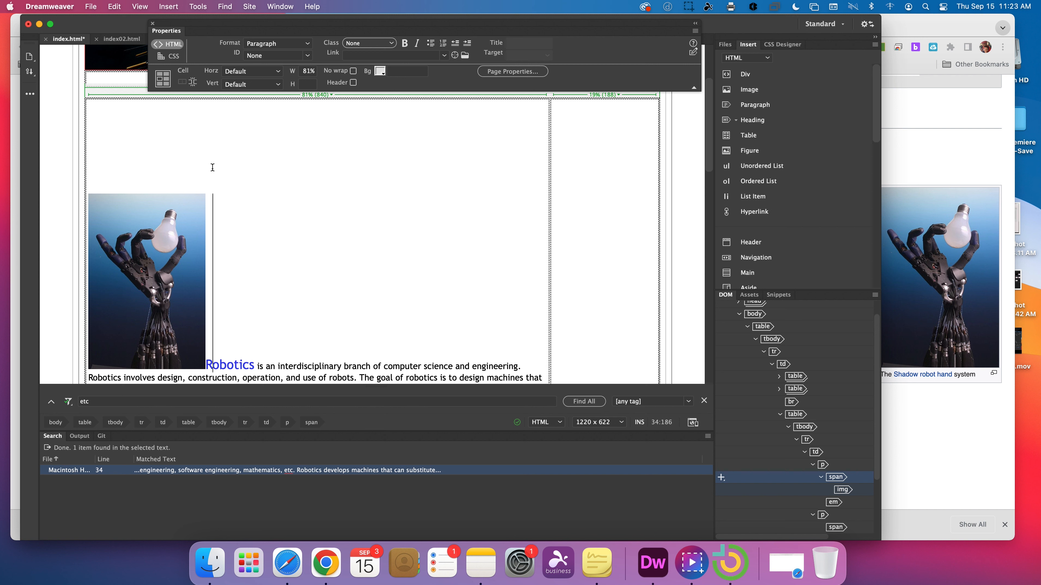